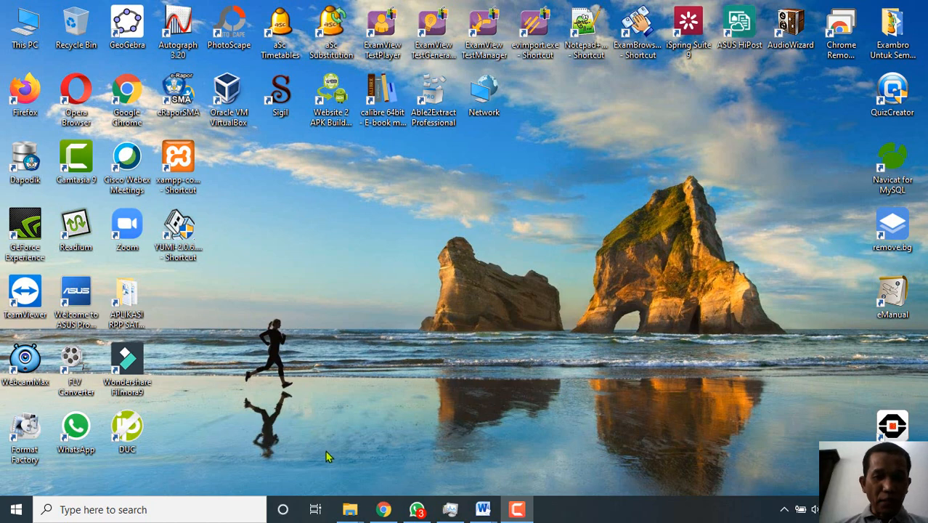
# Bring up the APLIKASI RPP SATU LEMBAR folder and look at Aplikasi RPP otomatis.docx and DATABASE.docx
pyautogui.click(127, 297)
pyautogui.moveTo(350, 509)
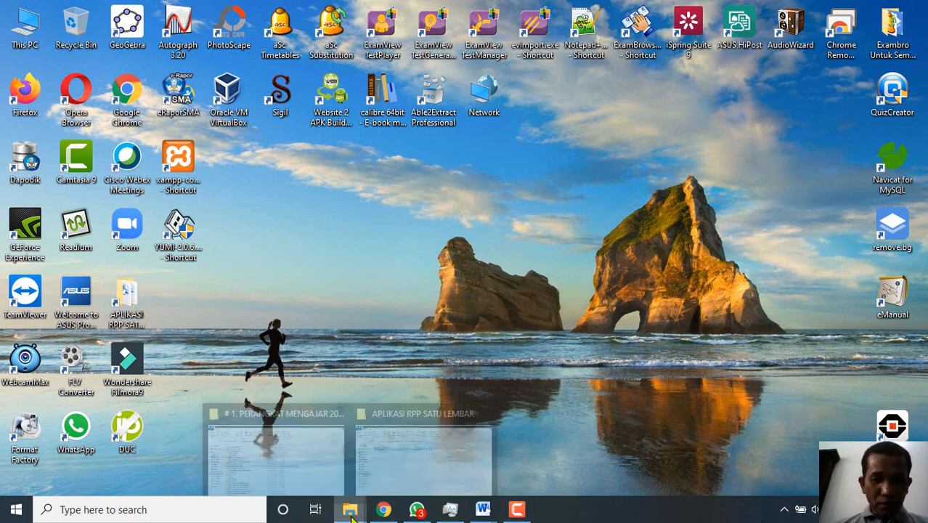
pyautogui.click(409, 465)
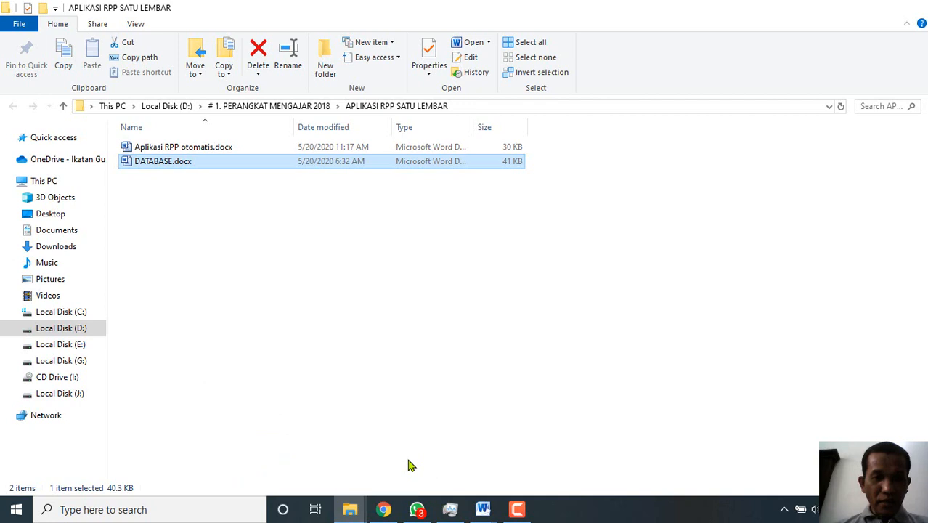
pyautogui.click(243, 231)
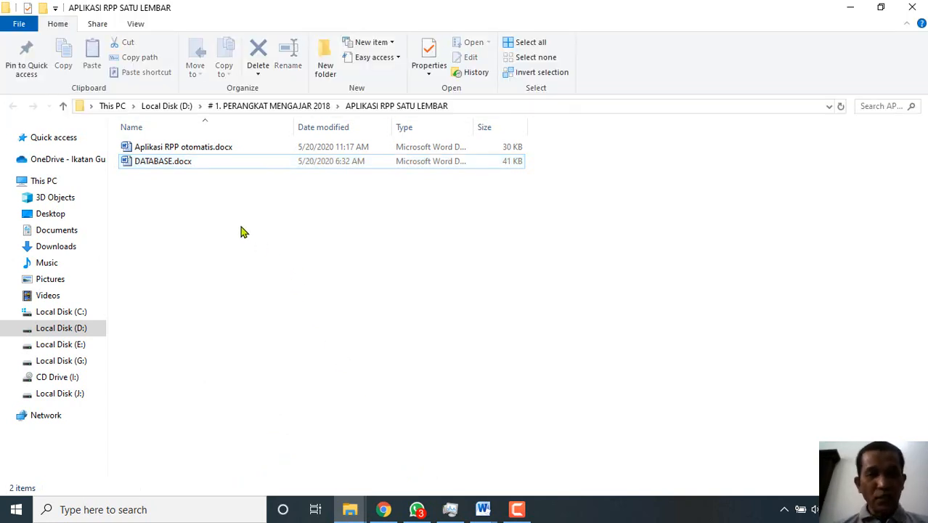
pyautogui.click(228, 153)
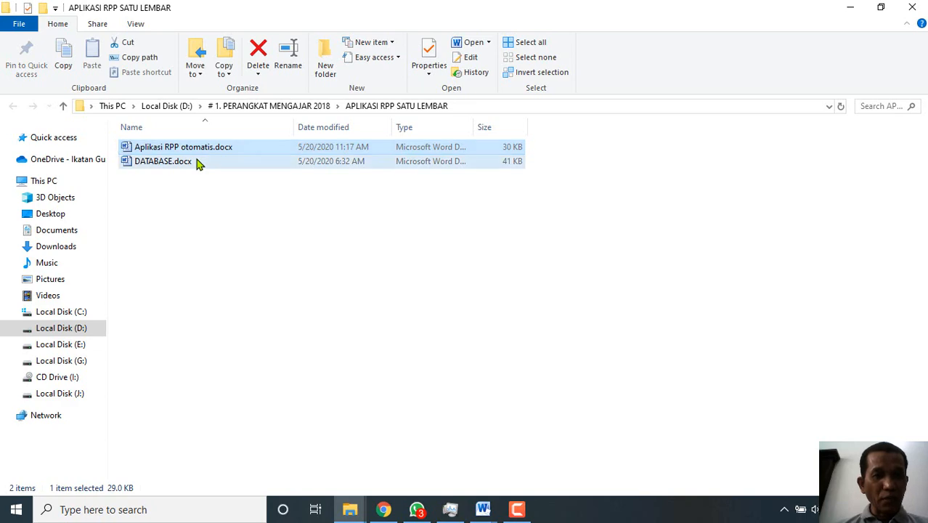
pyautogui.click(197, 161)
# Review the lesson plan template in Aplikasi RPP otomatis.docx and the data table in DATABASE.docx
pyautogui.moveTo(482, 509)
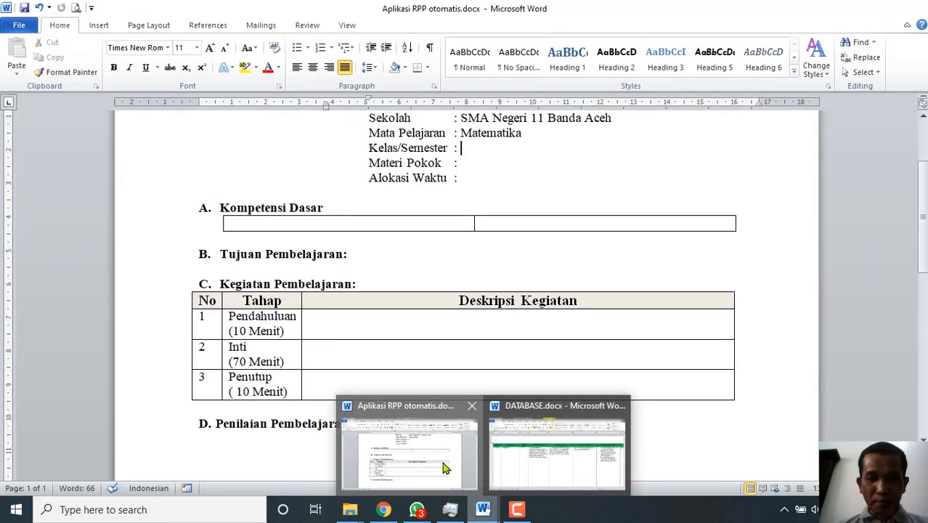
pyautogui.click(445, 468)
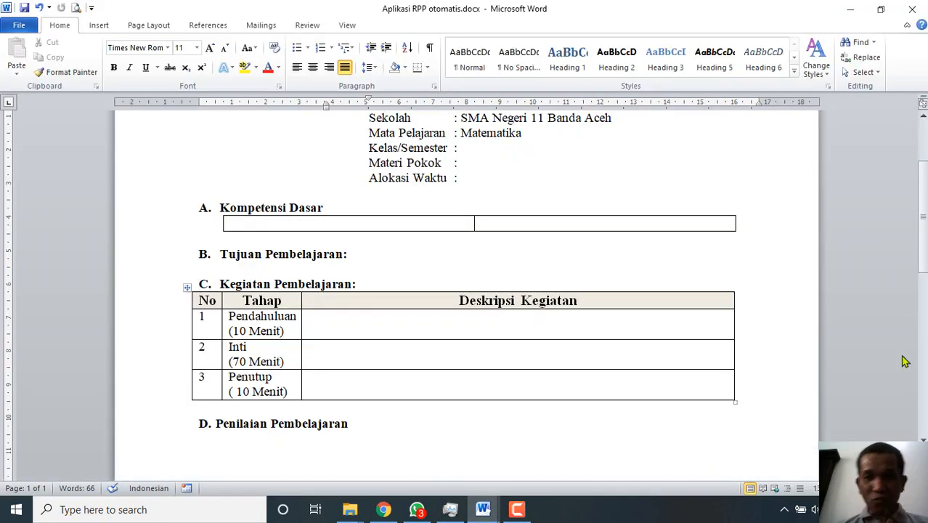
pyautogui.scroll(3, 925, 197)
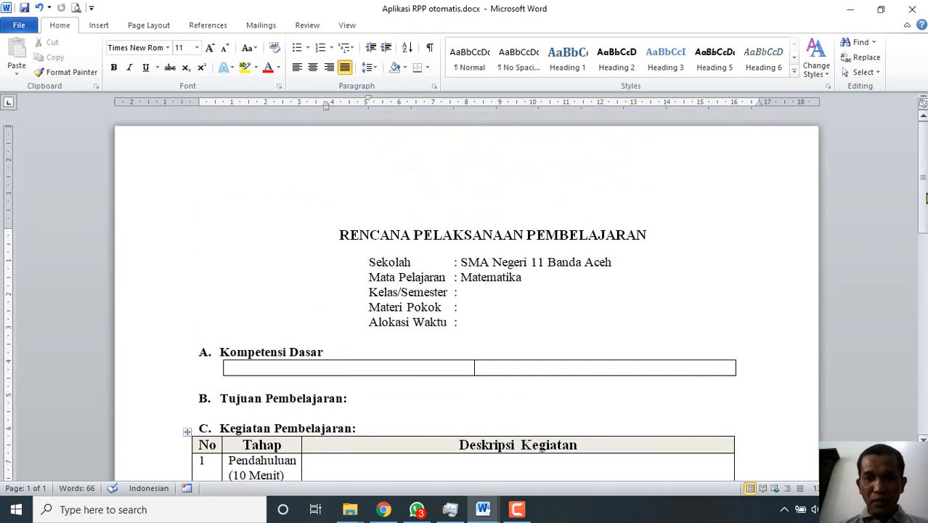
pyautogui.scroll(-7, 465, 290)
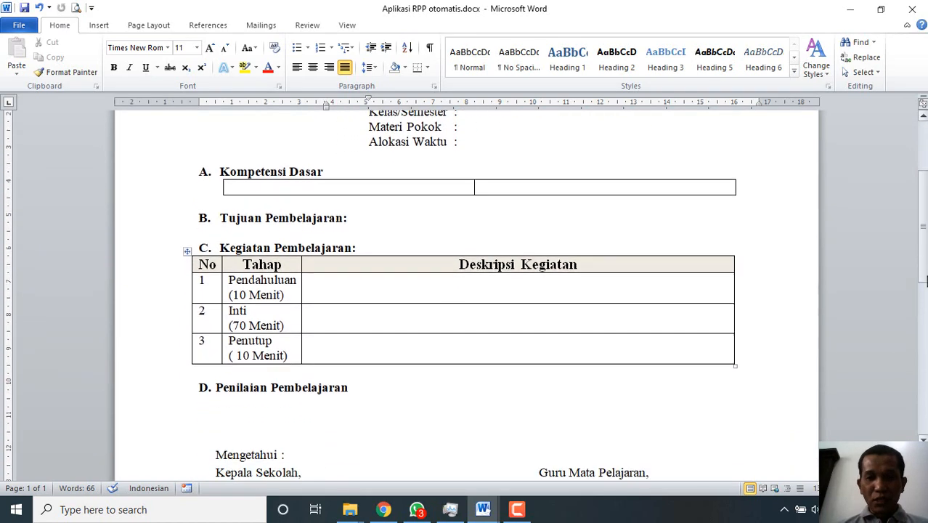
pyautogui.scroll(-5, 465, 290)
pyautogui.scroll(10, 465, 290)
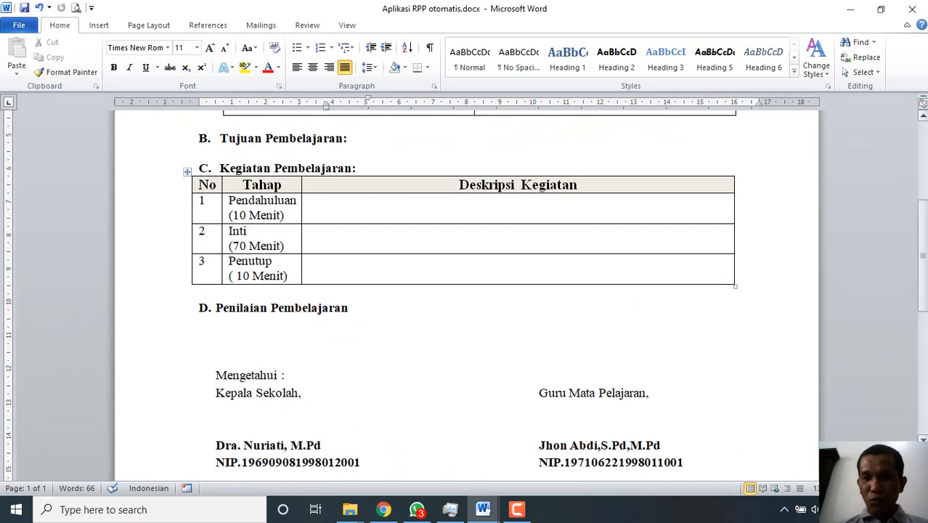
pyautogui.click(483, 509)
pyautogui.click(557, 472)
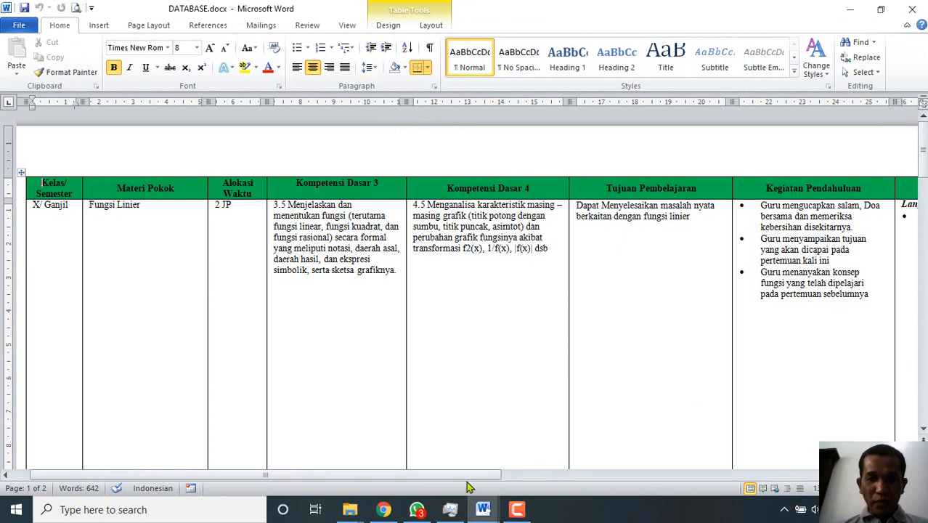
# In Aplikasi RPP otomatis.docx, start the Step by Step Mail Merge Wizard for letters using the current document
pyautogui.moveTo(488, 513)
pyautogui.click(410, 470)
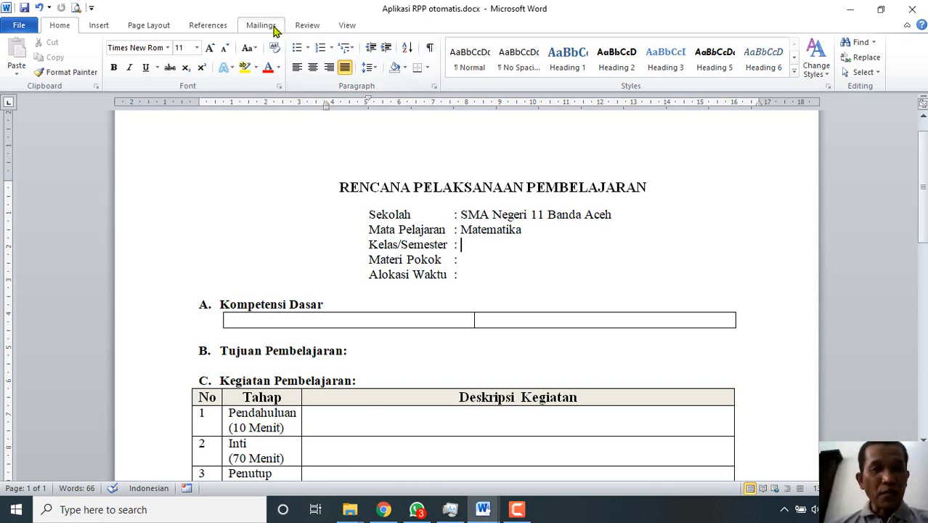
pyautogui.click(274, 27)
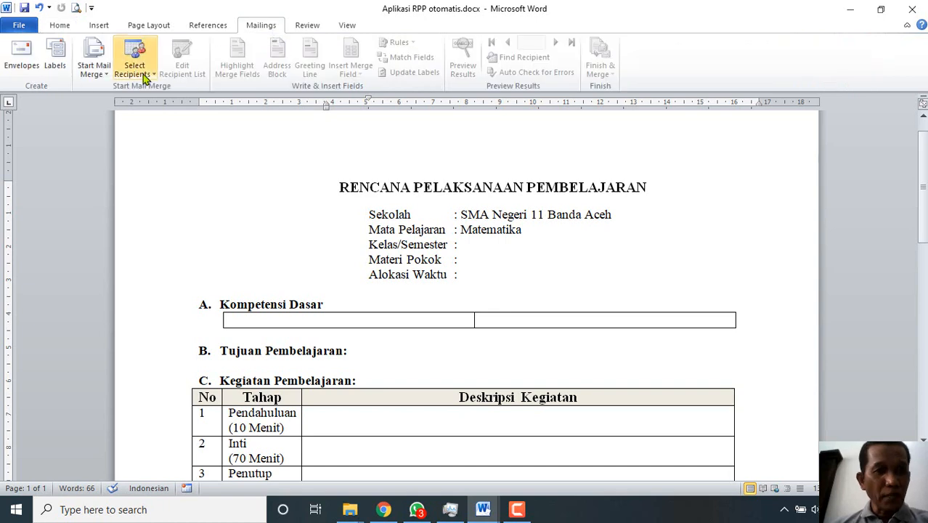
pyautogui.click(109, 75)
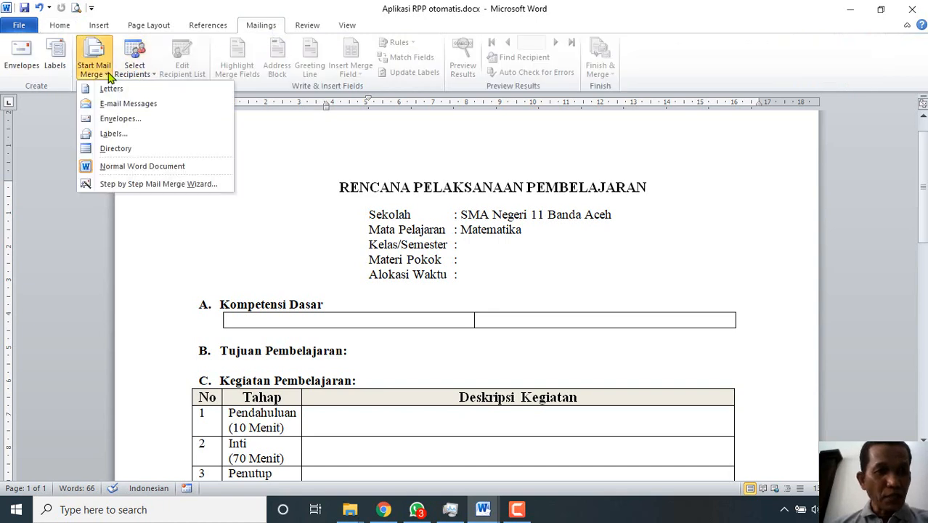
pyautogui.click(111, 185)
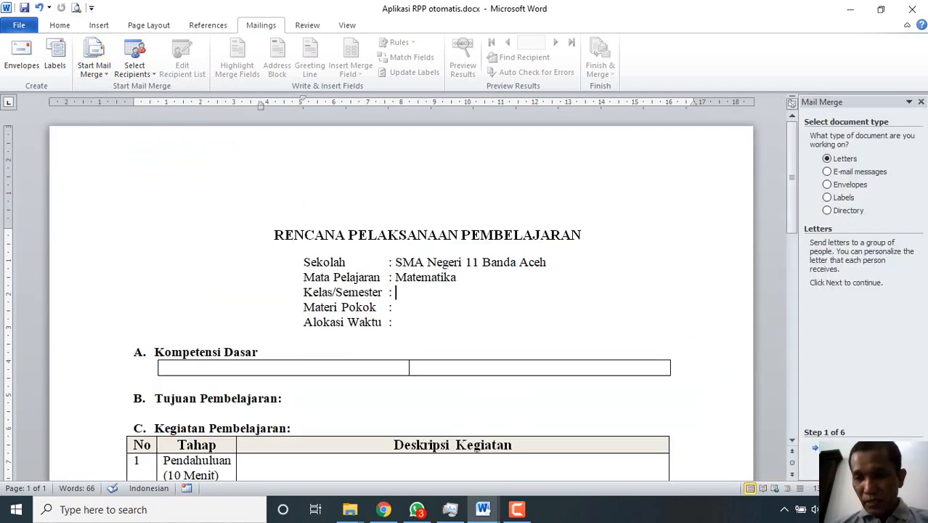
pyautogui.click(851, 448)
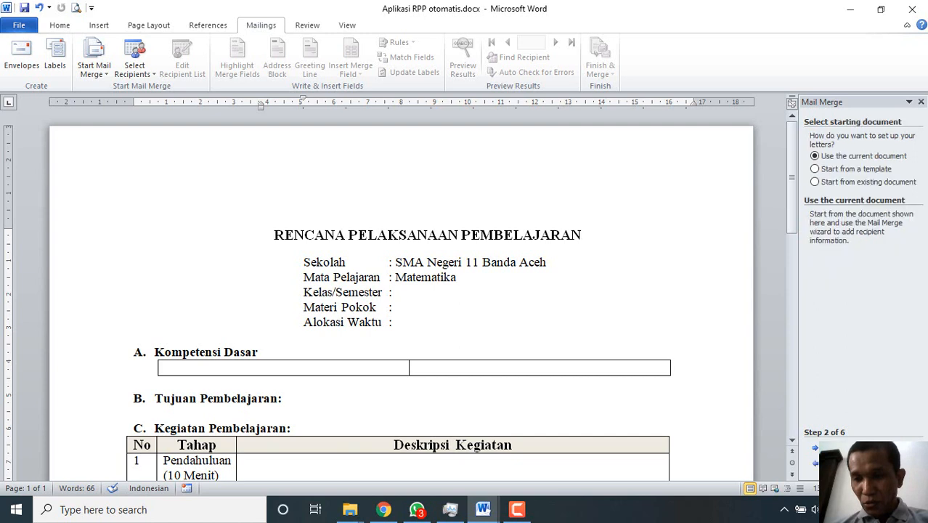
pyautogui.click(851, 448)
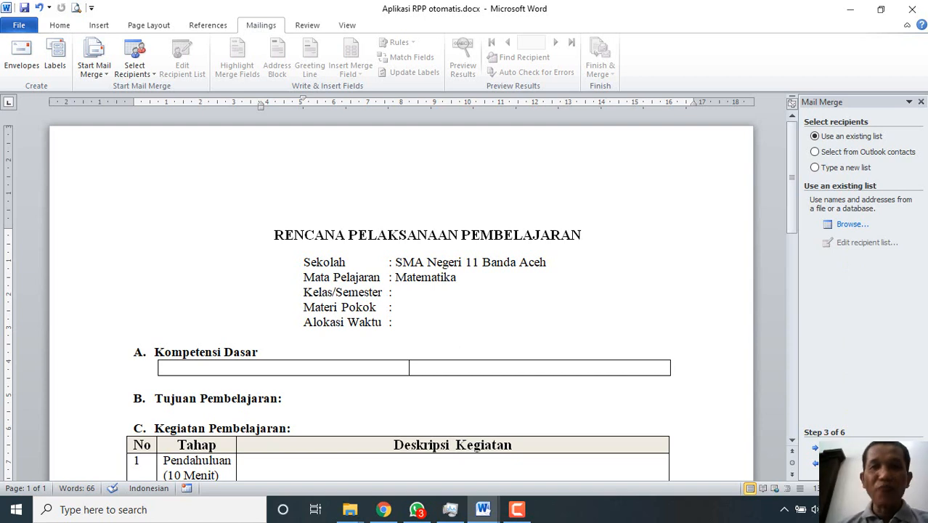
# Use DATABASE.docx from the APLIKASI RPP SATU LEMBAR folder as the existing recipient list, keeping all its records
pyautogui.click(851, 448)
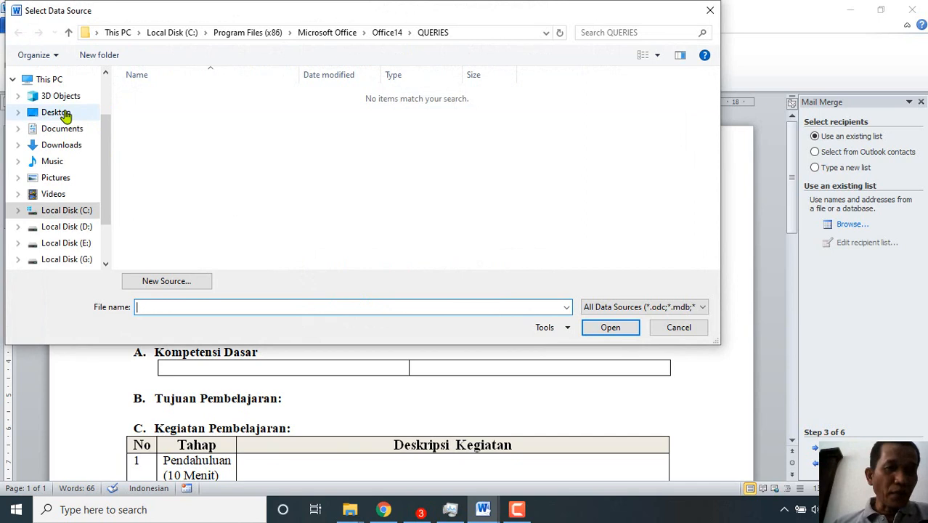
pyautogui.click(62, 112)
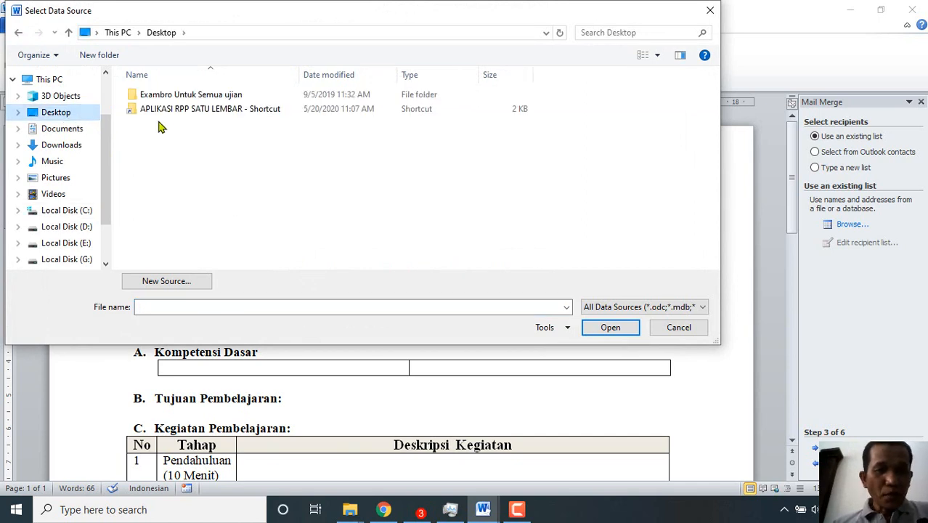
pyautogui.doubleClick(224, 117)
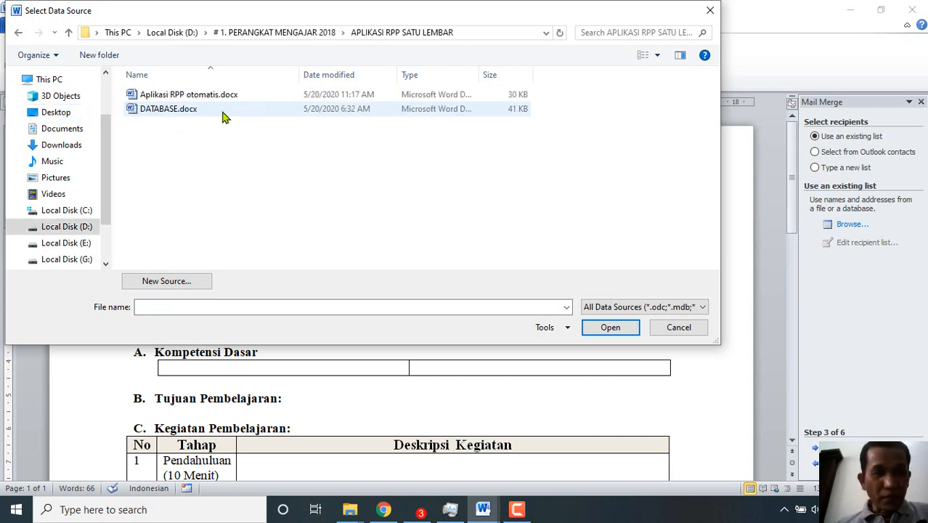
pyautogui.click(182, 110)
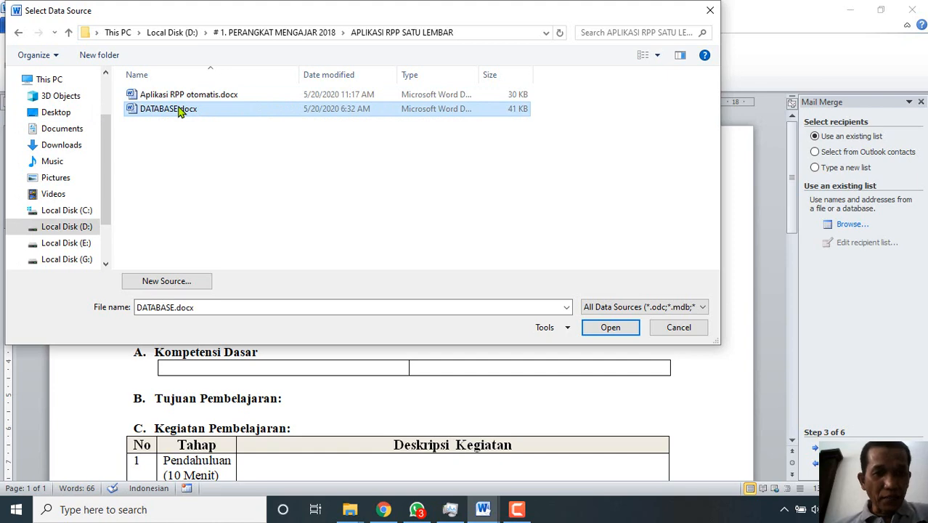
pyautogui.click(609, 327)
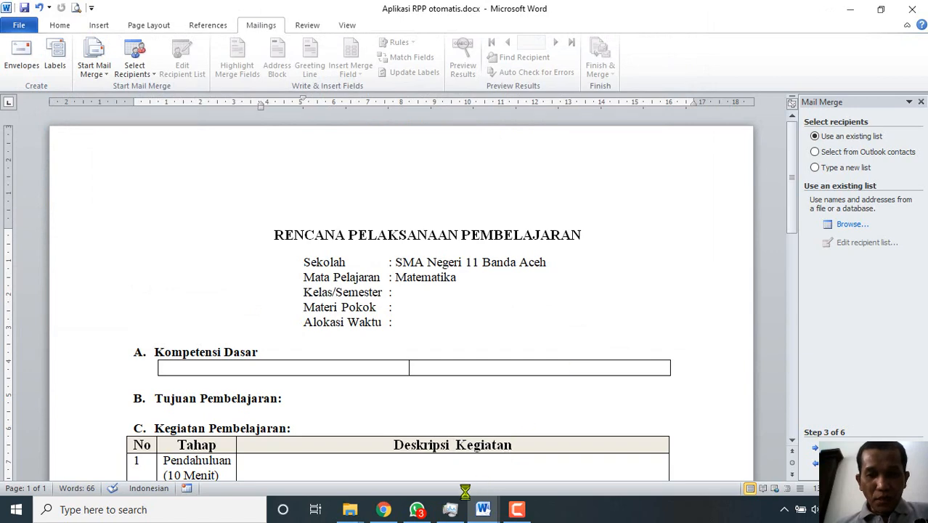
pyautogui.moveTo(483, 509)
pyautogui.click(541, 465)
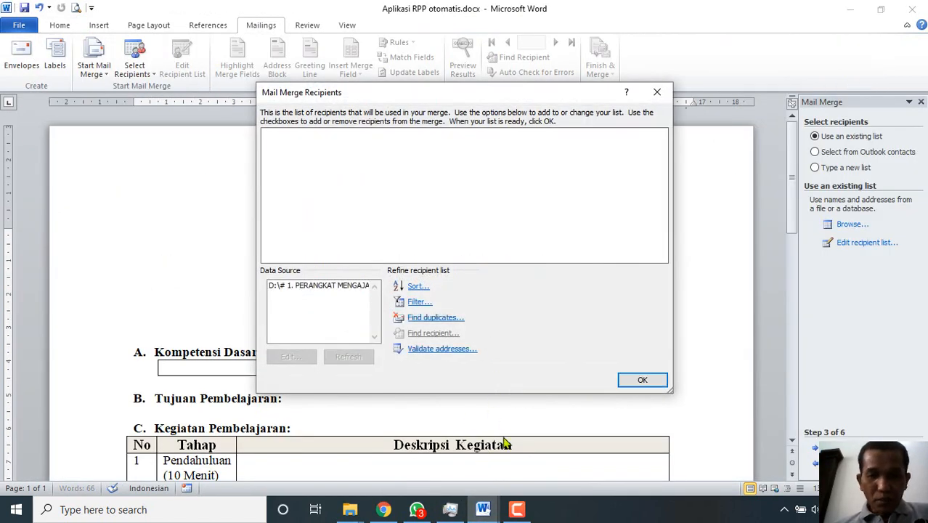
pyautogui.click(641, 380)
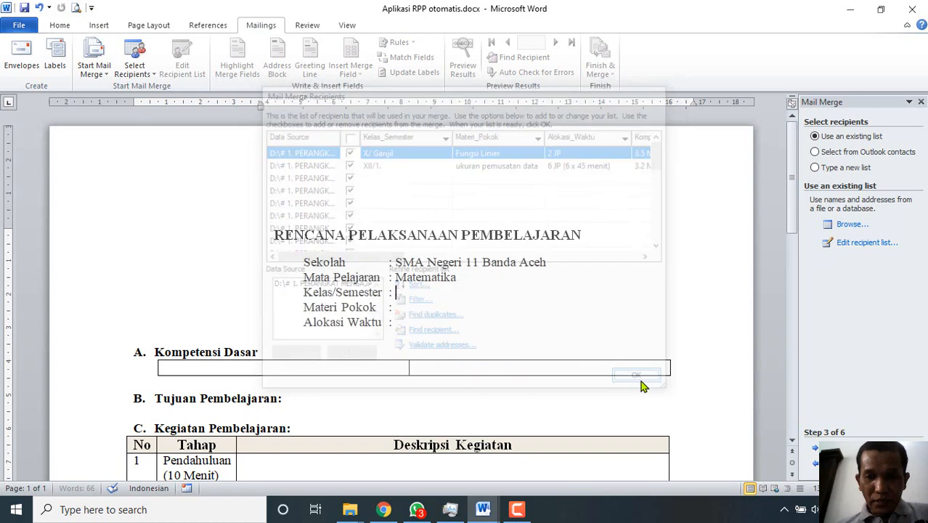
# Examine the filled rows, column headings and empty rows of the table in DATABASE.docx
pyautogui.moveTo(483, 508)
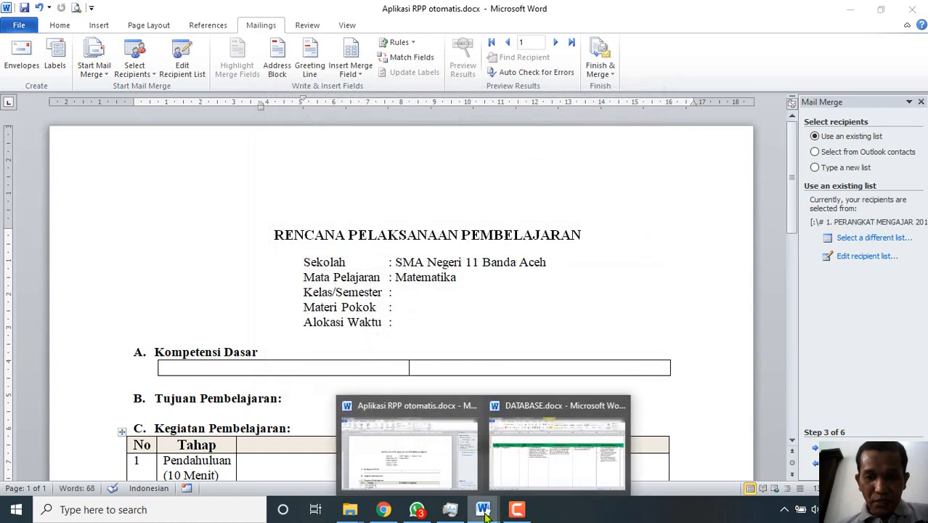
pyautogui.click(550, 465)
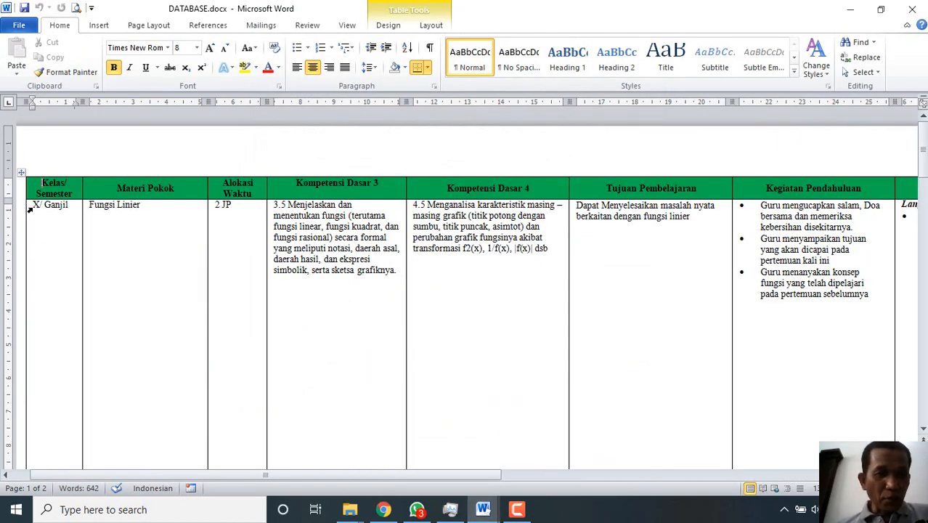
pyautogui.moveTo(29, 208); pyautogui.dragTo(811, 228)
pyautogui.moveTo(923, 133); pyautogui.dragTo(923, 251)
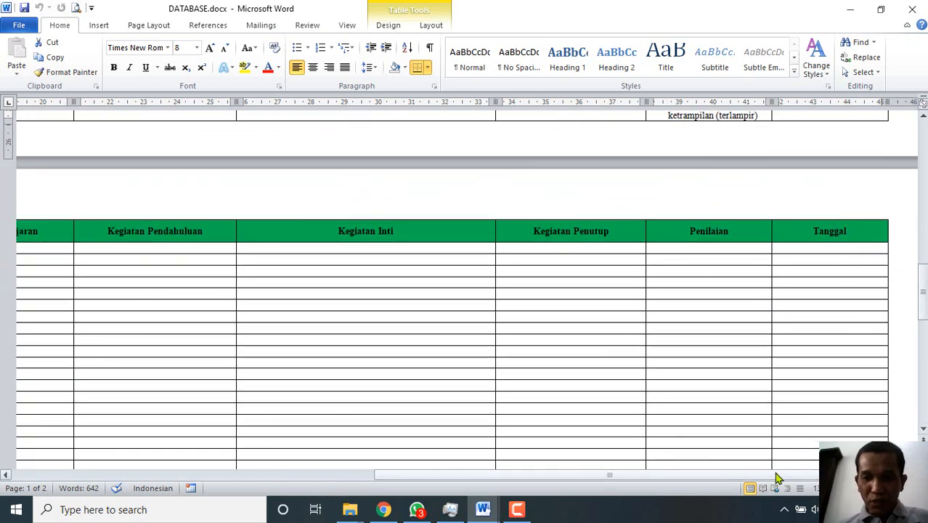
pyautogui.moveTo(779, 477); pyautogui.dragTo(391, 503)
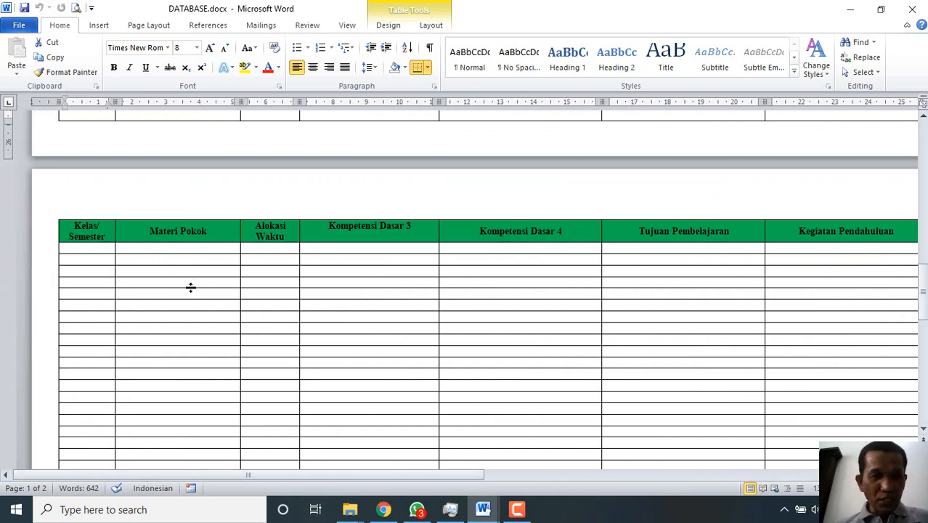
pyautogui.press('Down')
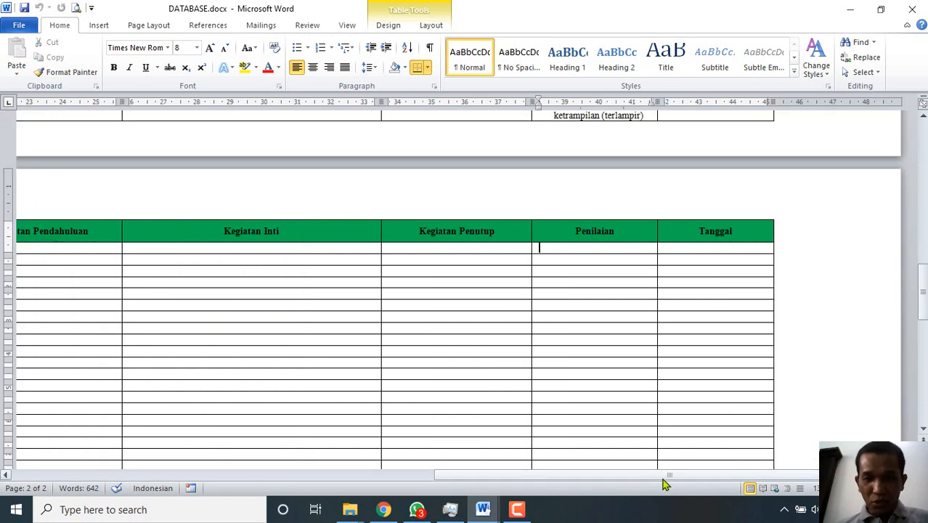
pyautogui.moveTo(663, 478); pyautogui.dragTo(151, 485)
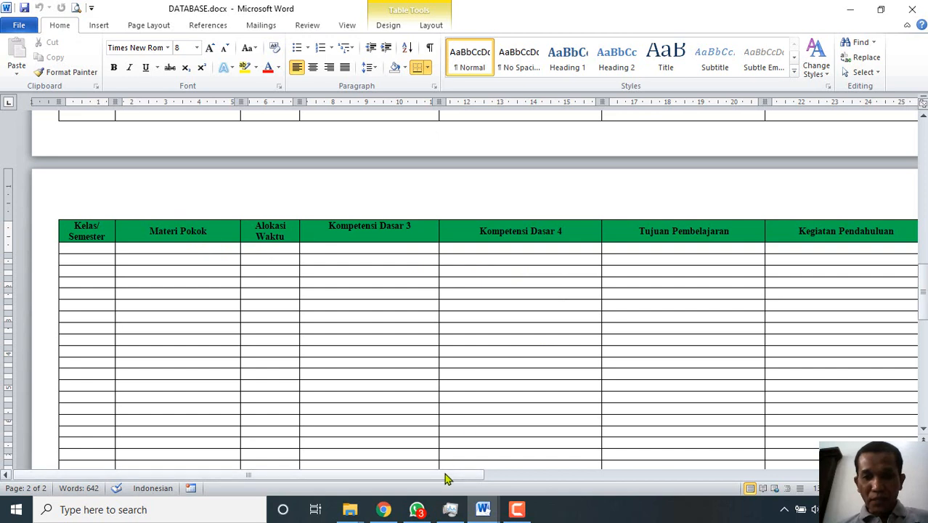
pyautogui.moveTo(445, 477); pyautogui.dragTo(609, 499)
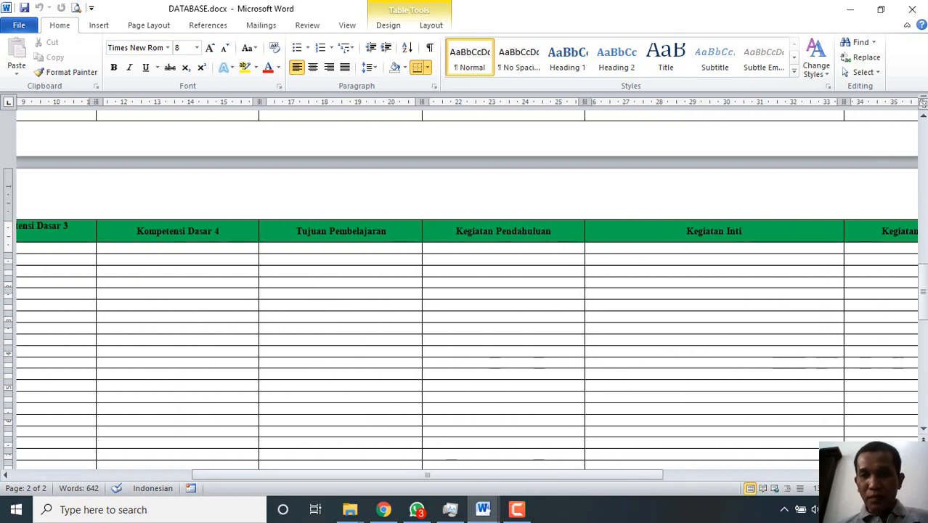
pyautogui.moveTo(925, 287); pyautogui.dragTo(925, 133)
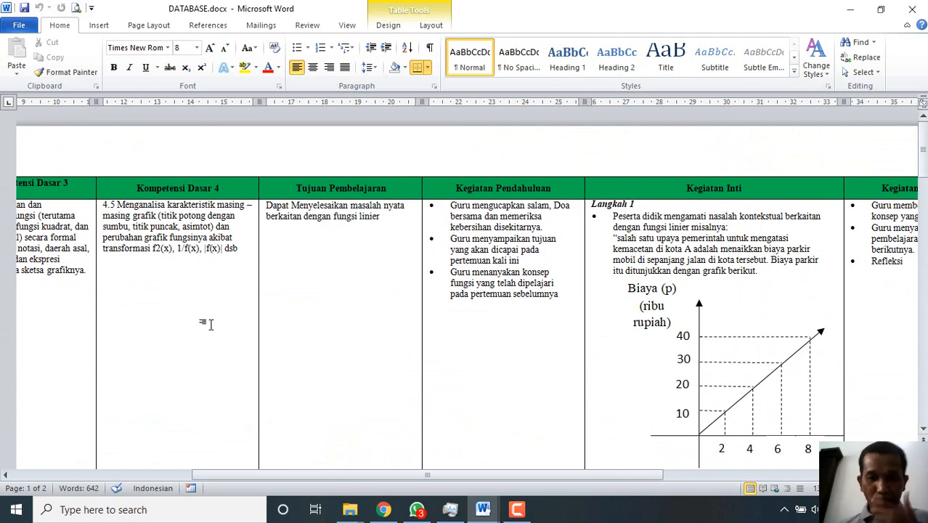
pyautogui.click(483, 512)
pyautogui.click(441, 477)
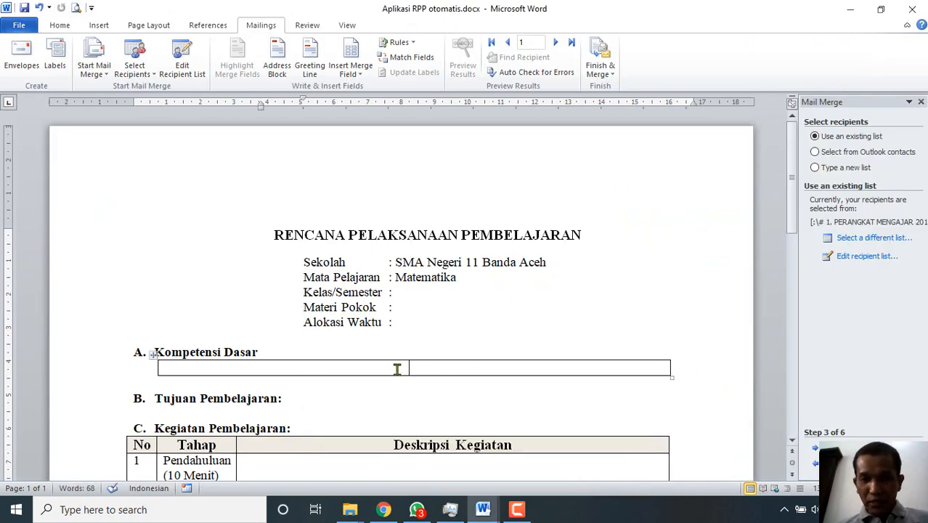
pyautogui.click(102, 72)
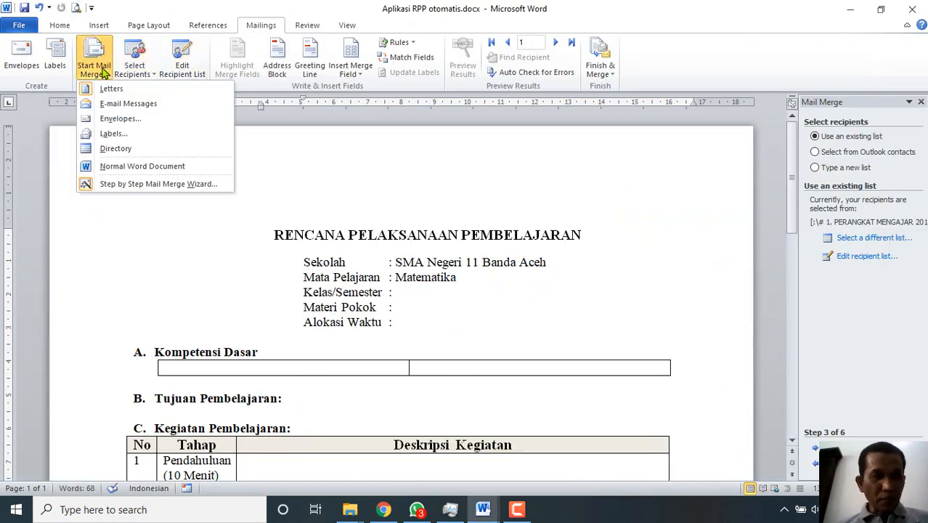
pyautogui.click(116, 186)
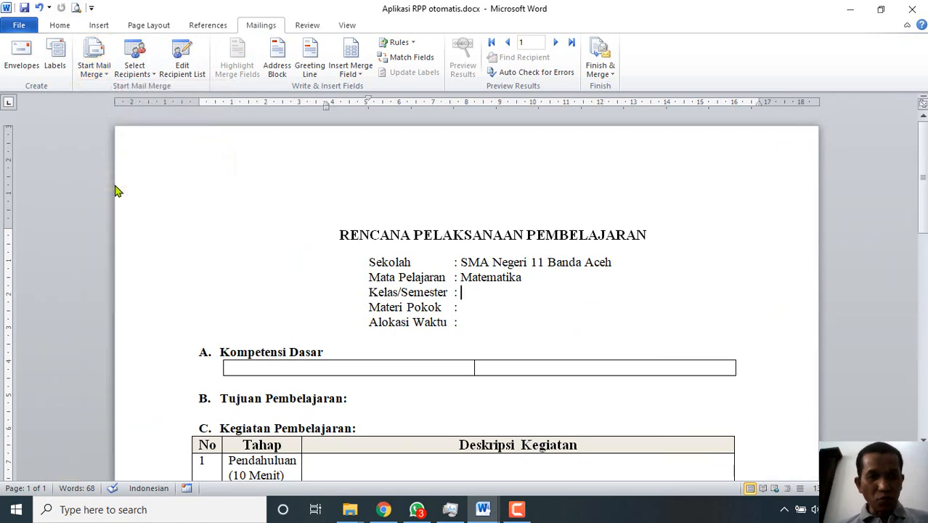
pyautogui.click(94, 70)
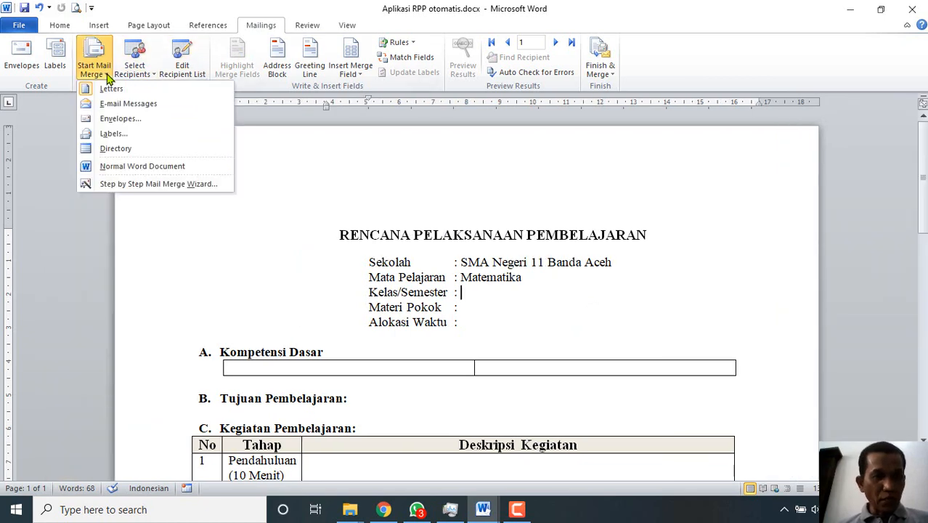
pyautogui.click(123, 185)
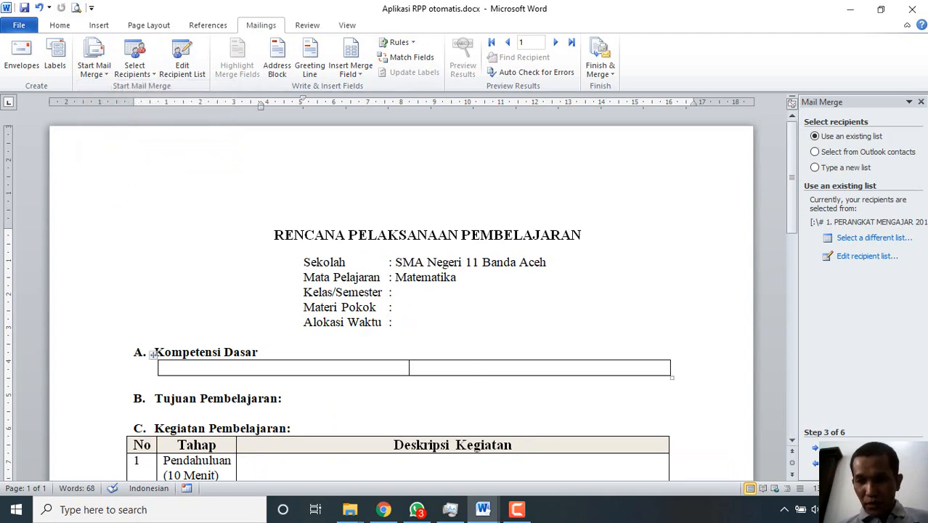
pyautogui.click(851, 464)
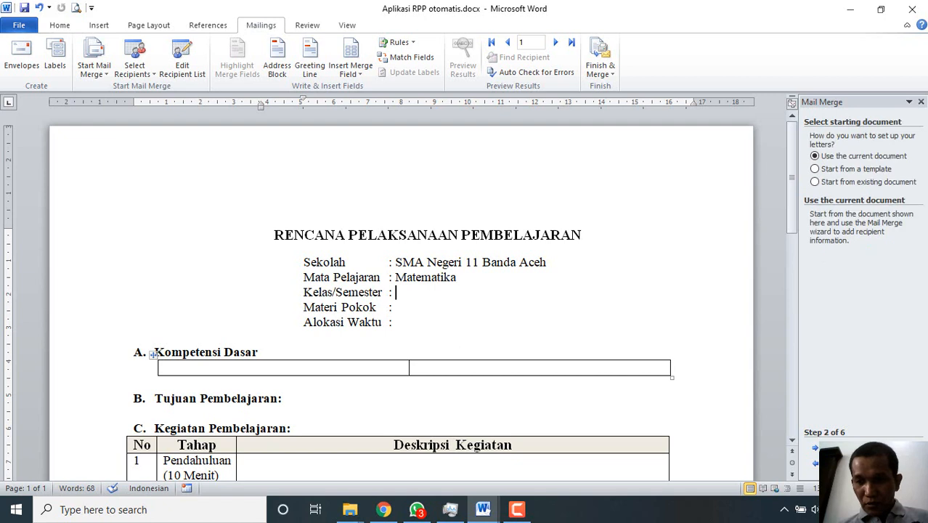
pyautogui.click(851, 448)
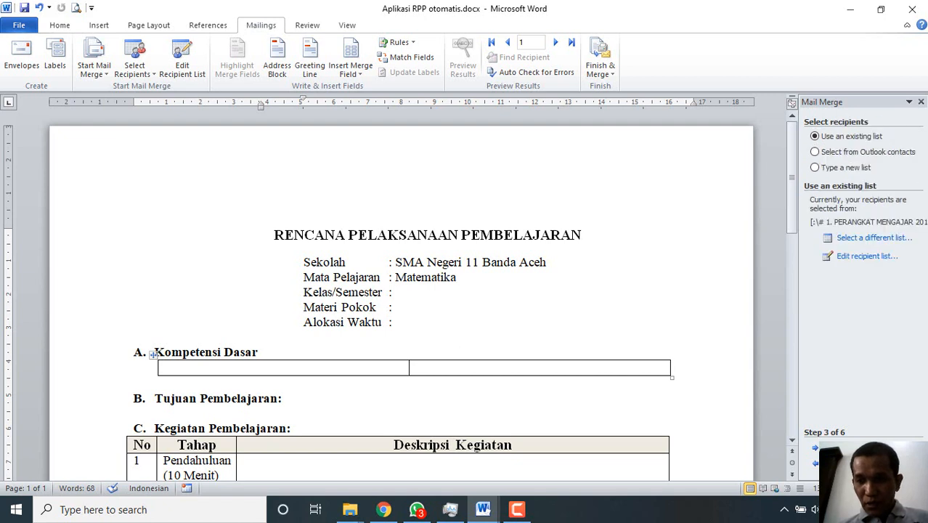
pyautogui.click(851, 448)
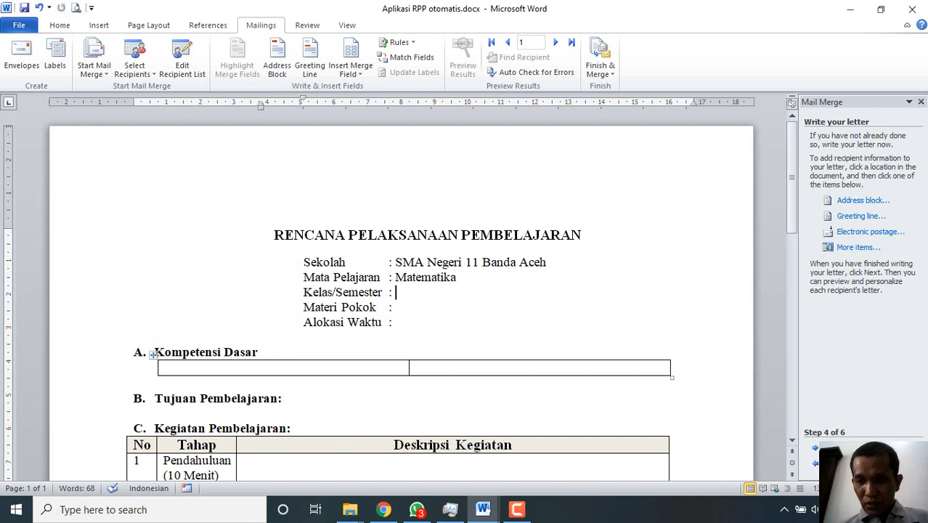
pyautogui.click(851, 464)
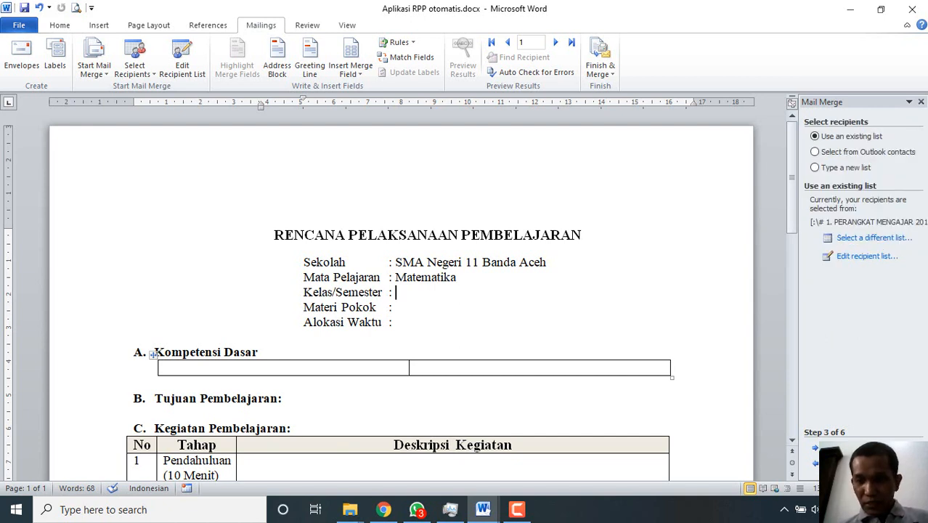
pyautogui.click(851, 463)
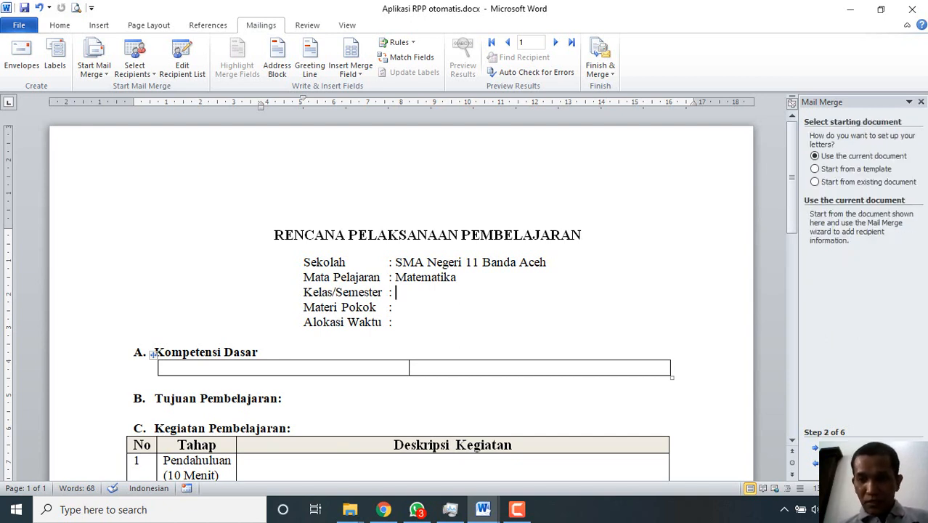
# Close Aplikasi RPP otomatis.docx without saving and reopen it from the APLIKASI RPP SATU LEMBAR folder
pyautogui.click(913, 7)
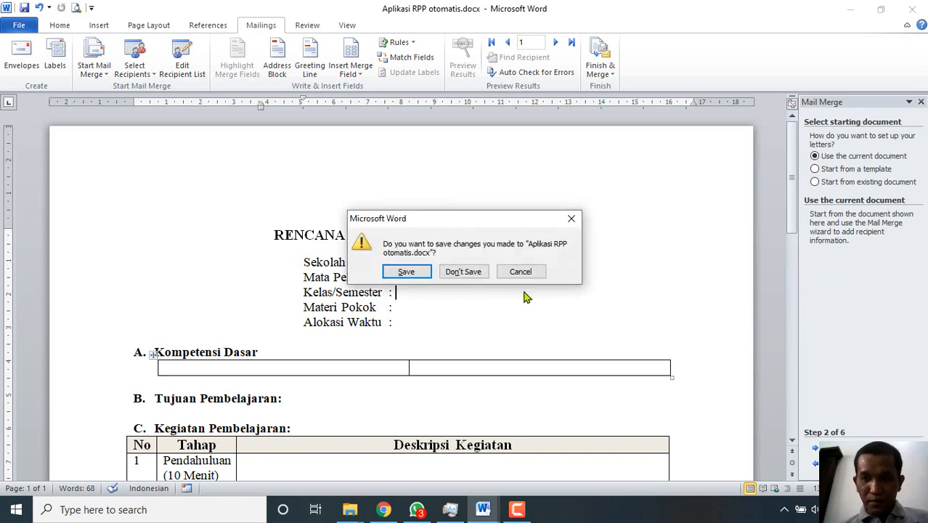
pyautogui.click(462, 270)
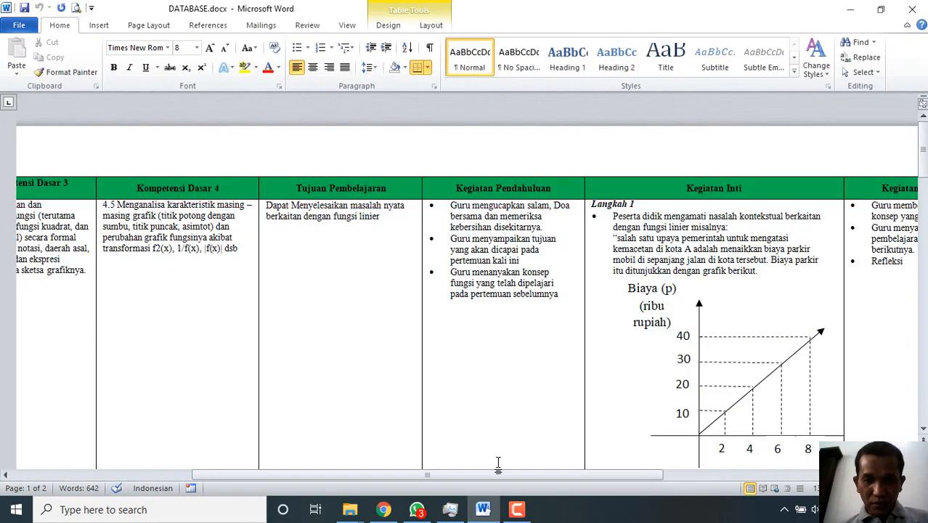
pyautogui.moveTo(349, 509)
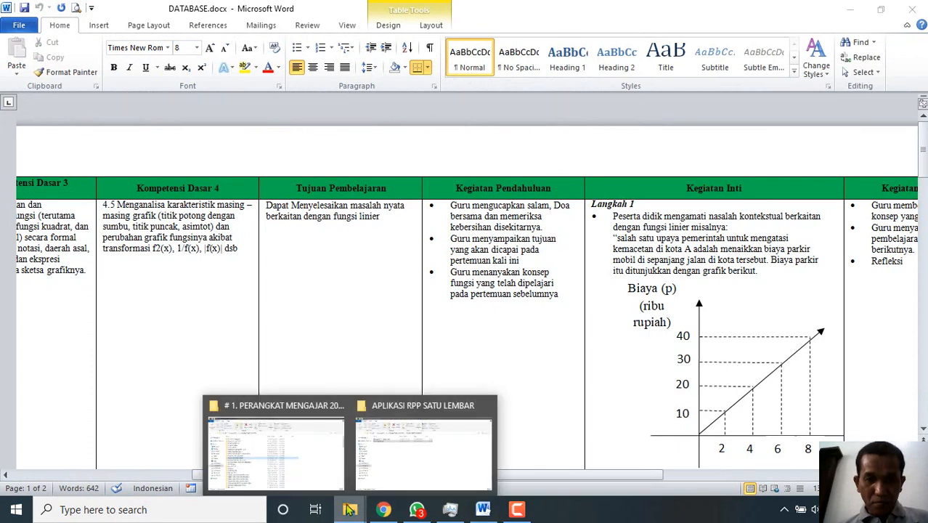
pyautogui.click(390, 443)
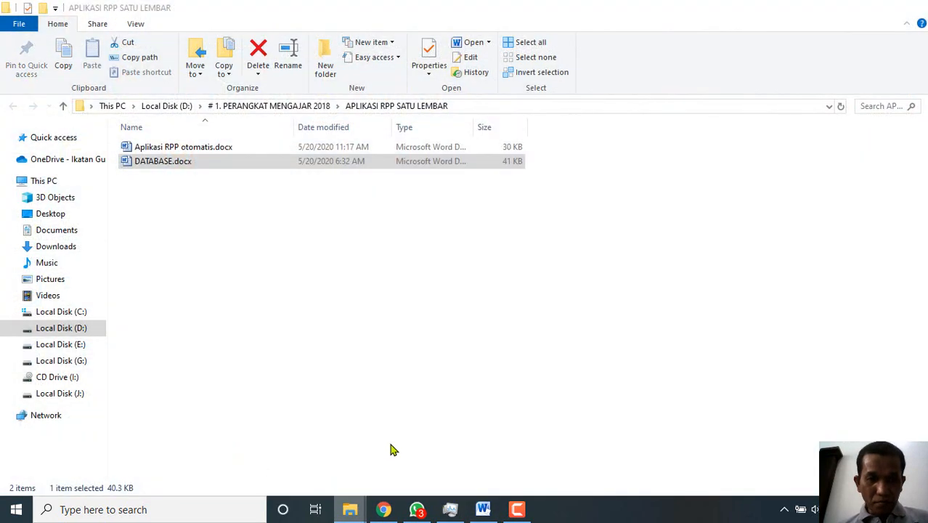
pyautogui.click(181, 149)
pyautogui.doubleClick(181, 153)
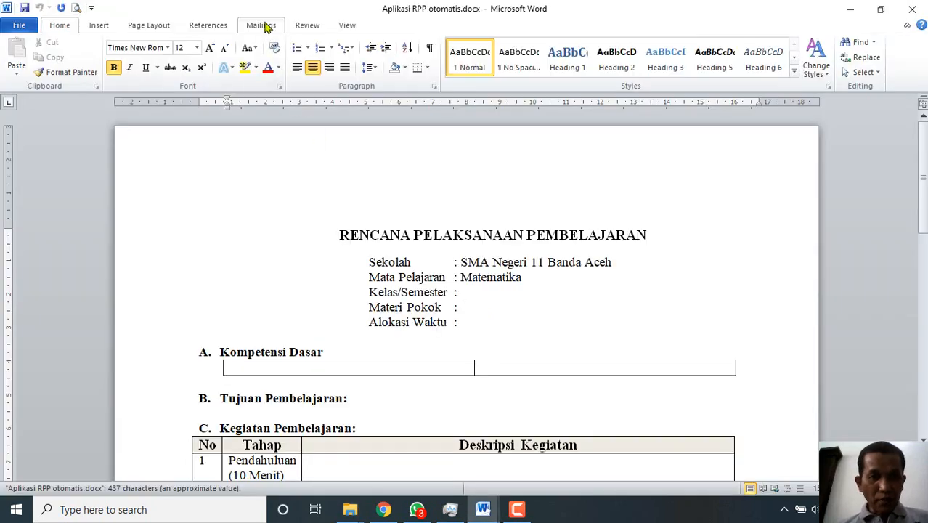
# Start the Step by Step Mail Merge Wizard for letters in the reopened template, using the current document as the starting document
pyautogui.click(263, 25)
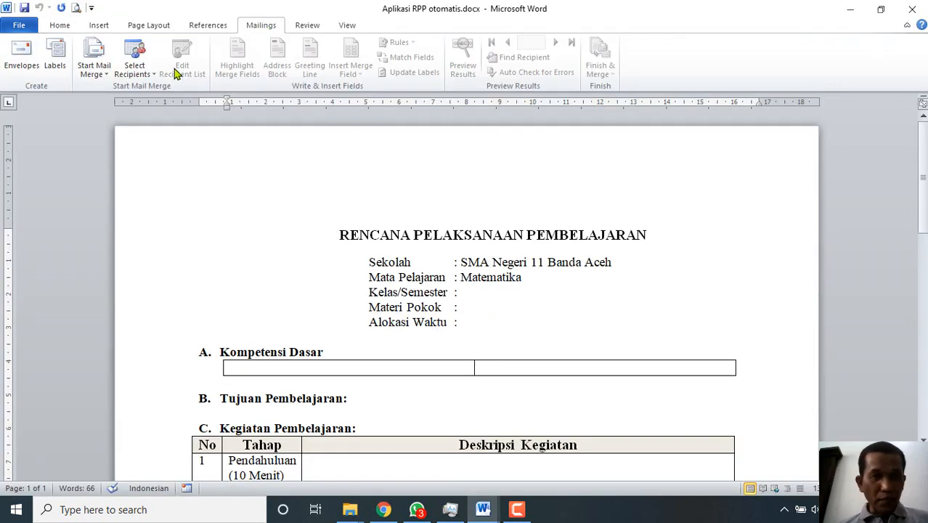
pyautogui.click(103, 72)
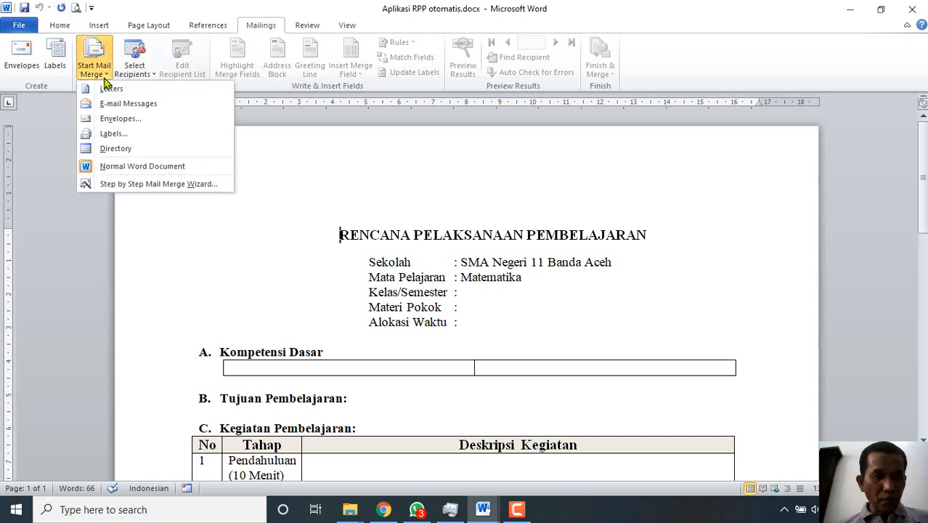
pyautogui.click(124, 183)
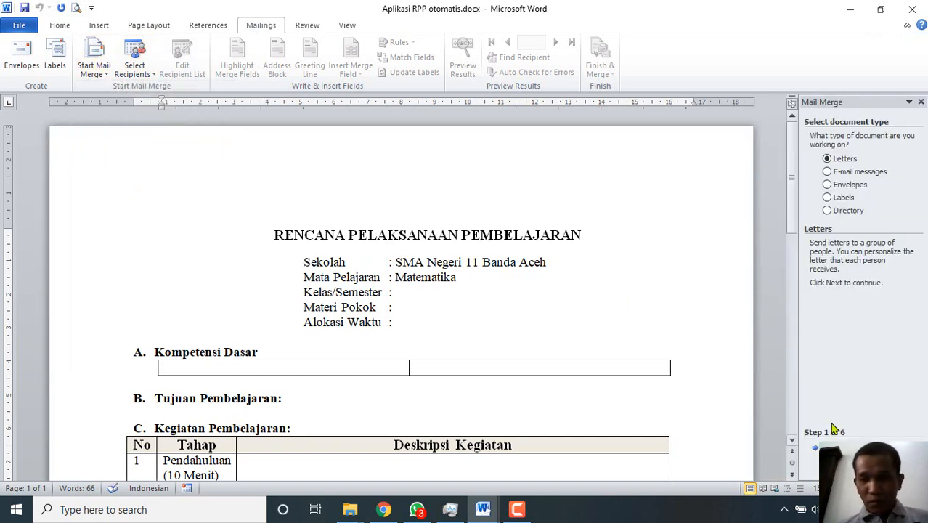
pyautogui.click(825, 448)
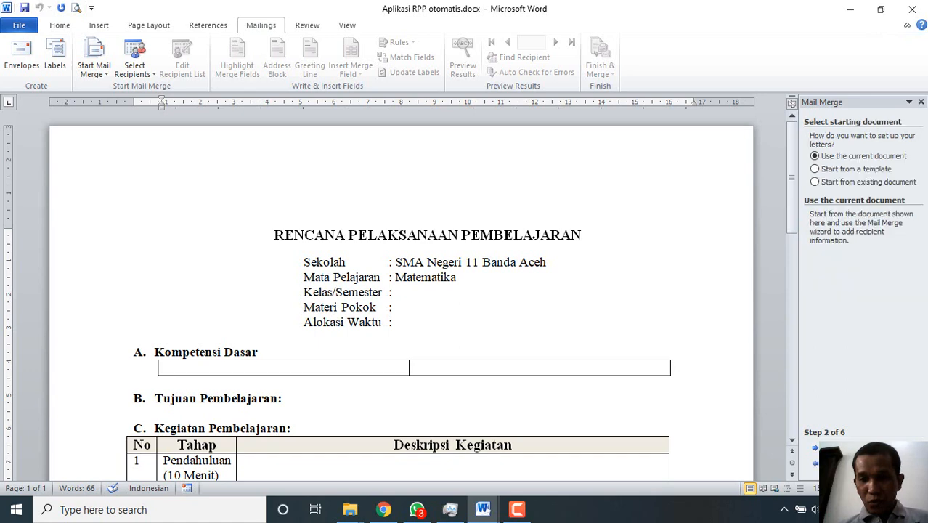
pyautogui.click(824, 448)
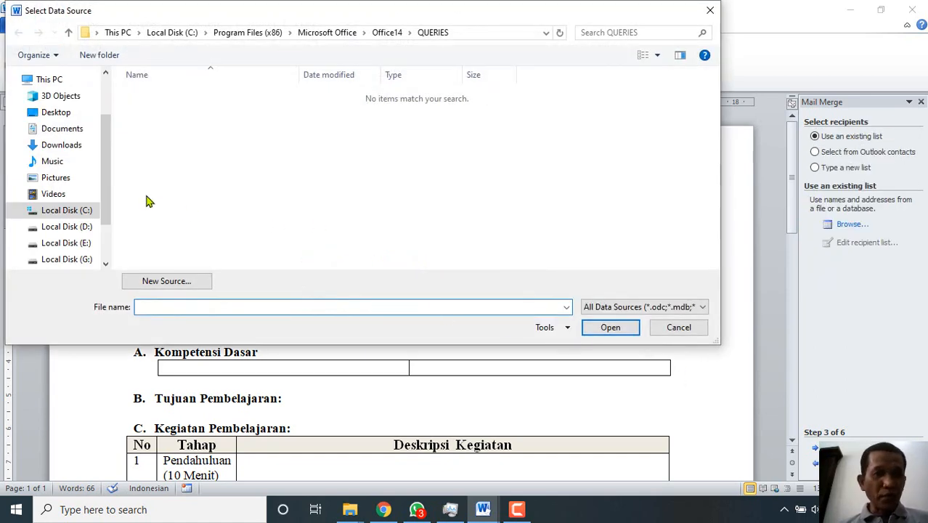
# Use DATABASE.docx from the APLIKASI RPP SATU LEMBAR desktop shortcut as the recipient list with all records, and advance to writing the letter
pyautogui.click(56, 112)
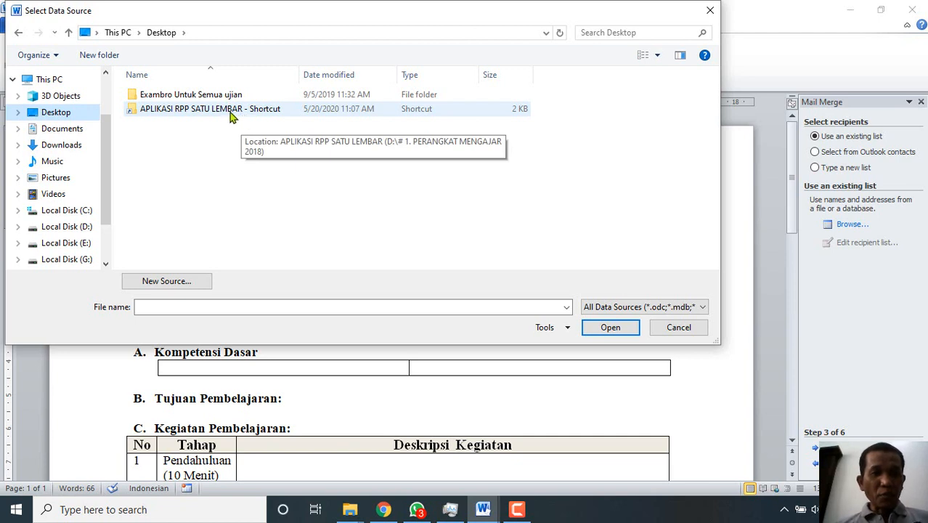
pyautogui.doubleClick(229, 109)
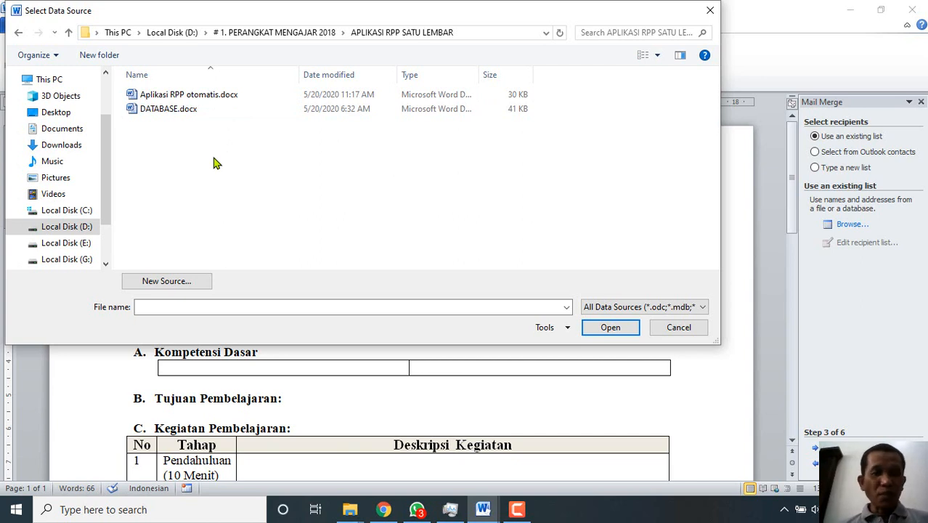
pyautogui.click(169, 113)
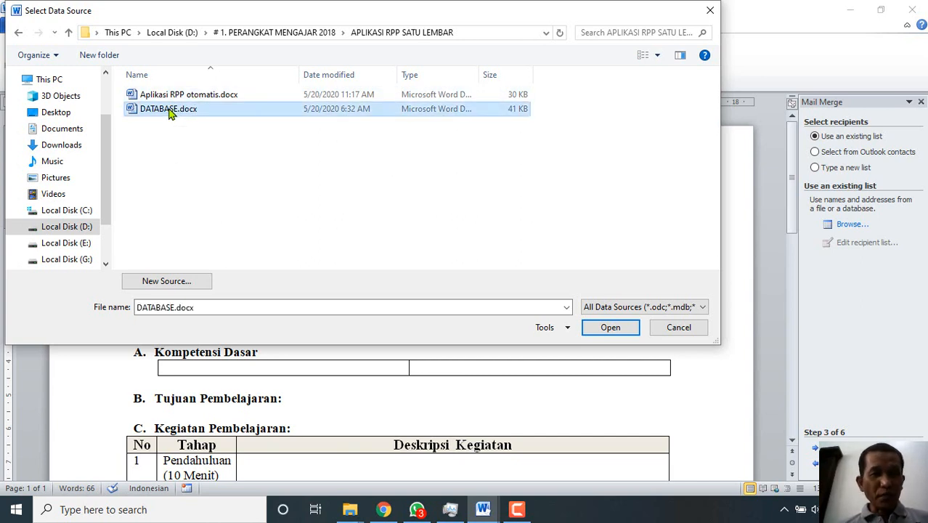
pyautogui.click(618, 333)
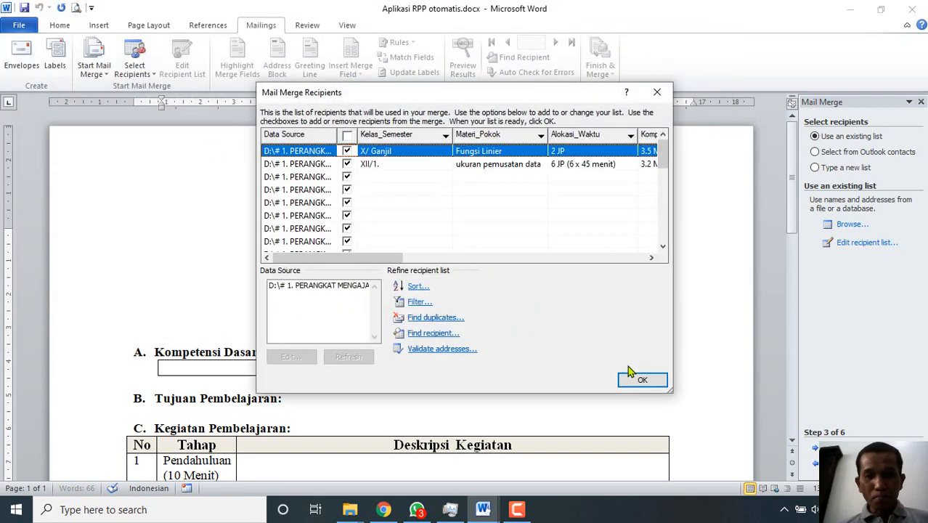
pyautogui.click(642, 382)
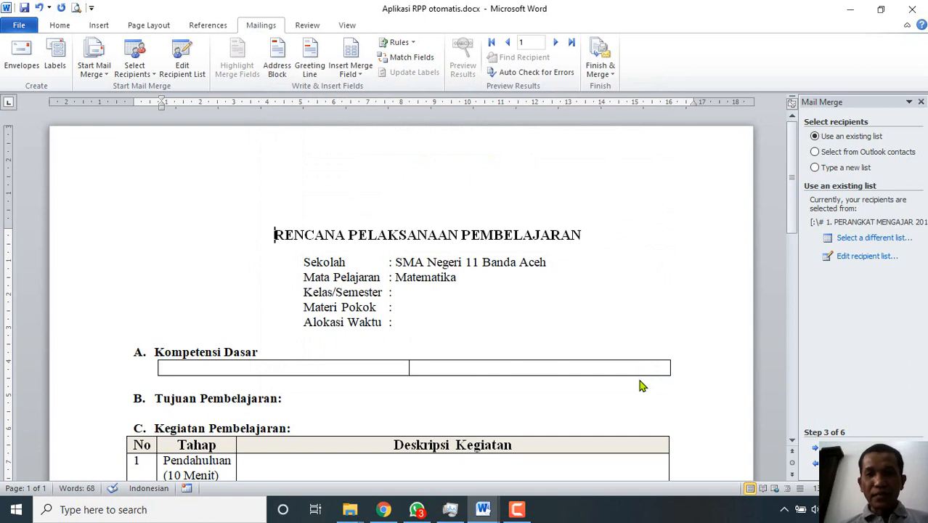
pyautogui.click(828, 448)
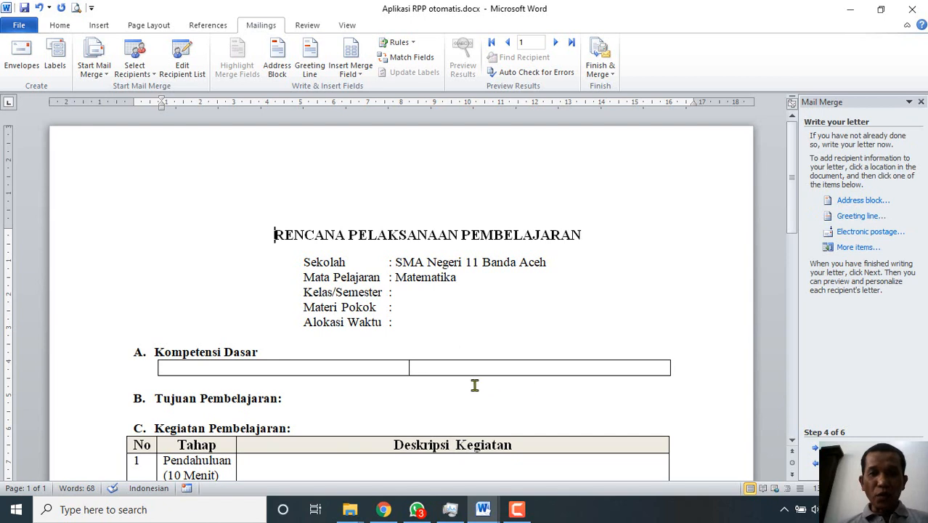
# Insert the merge fields Kelas_Semester, Materi_Pokok and Alokasi_Waktu after the Kelas/Semester, Materi Pokok and Alokasi Waktu labels
pyautogui.click(409, 292)
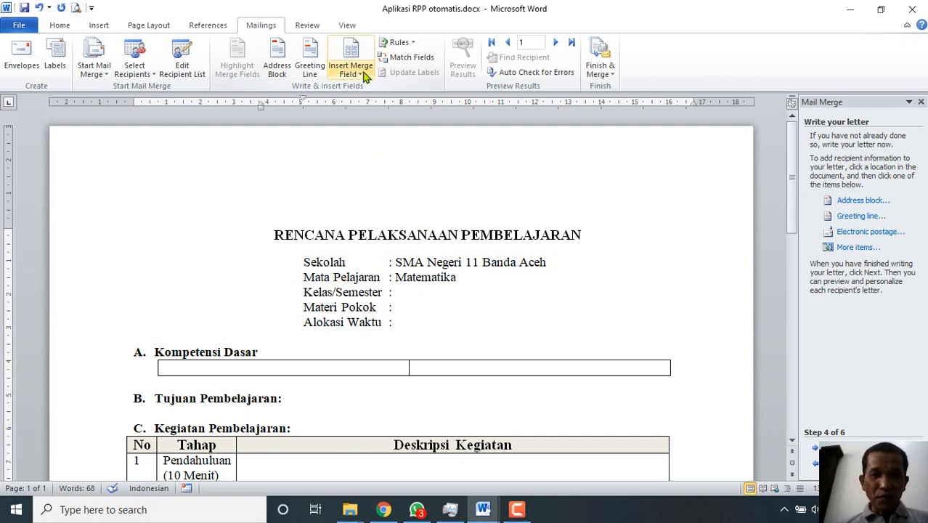
pyautogui.click(363, 76)
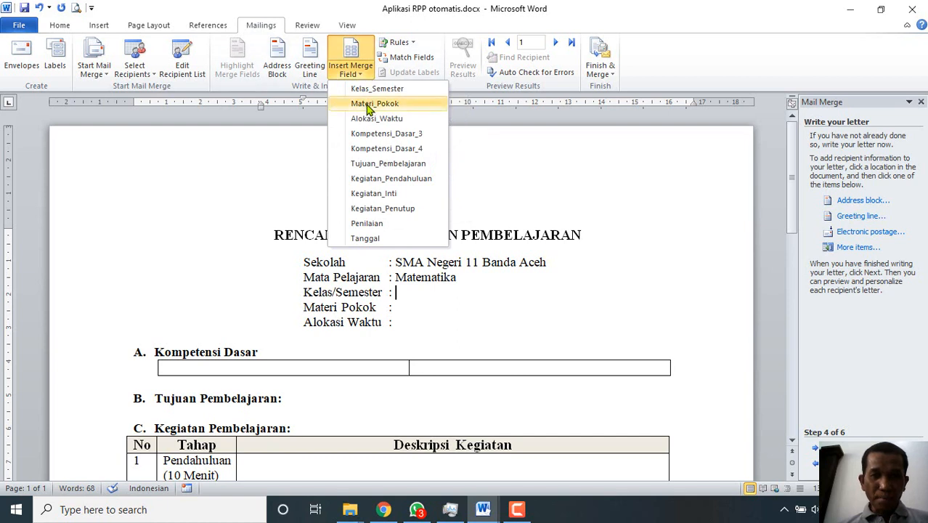
pyautogui.click(376, 88)
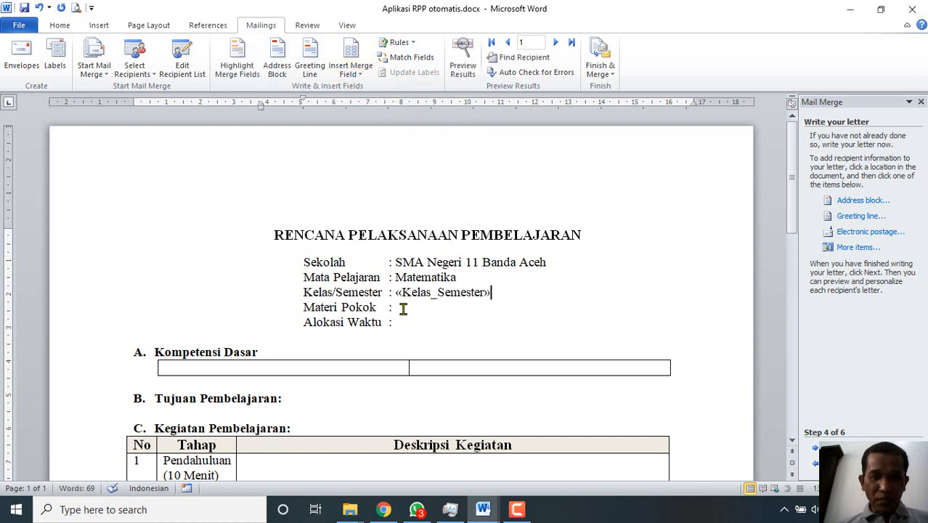
pyautogui.click(363, 74)
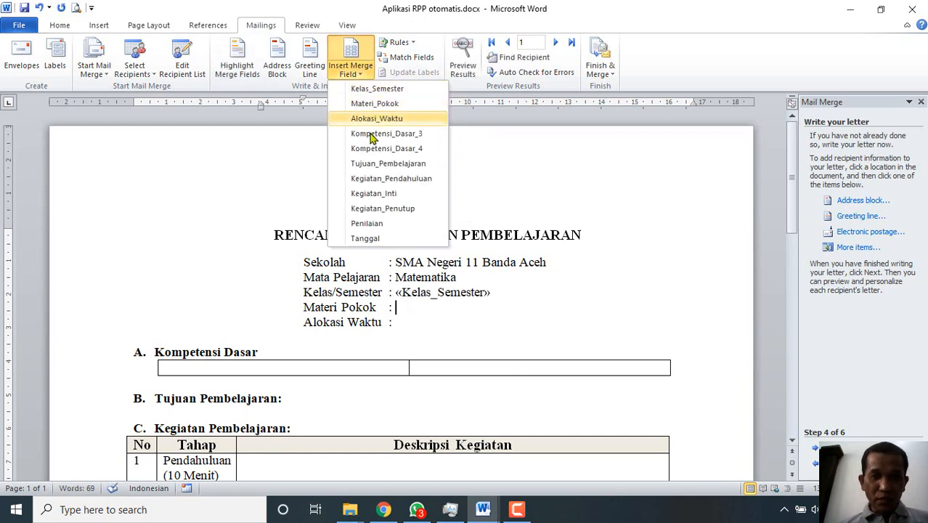
pyautogui.click(387, 103)
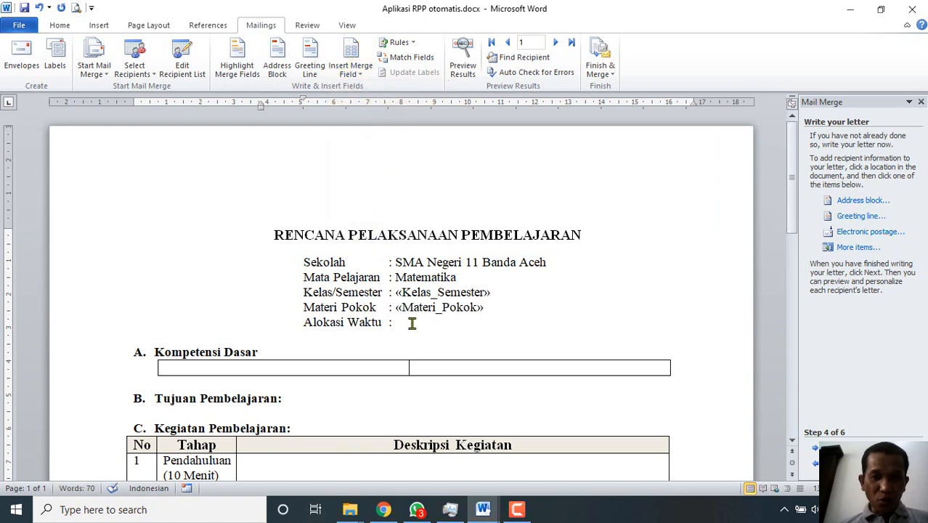
pyautogui.click(360, 72)
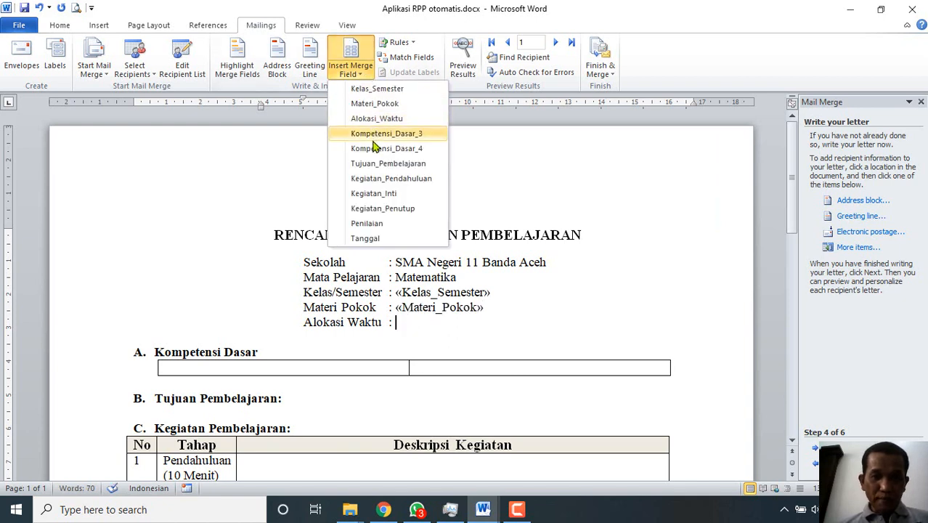
pyautogui.click(379, 118)
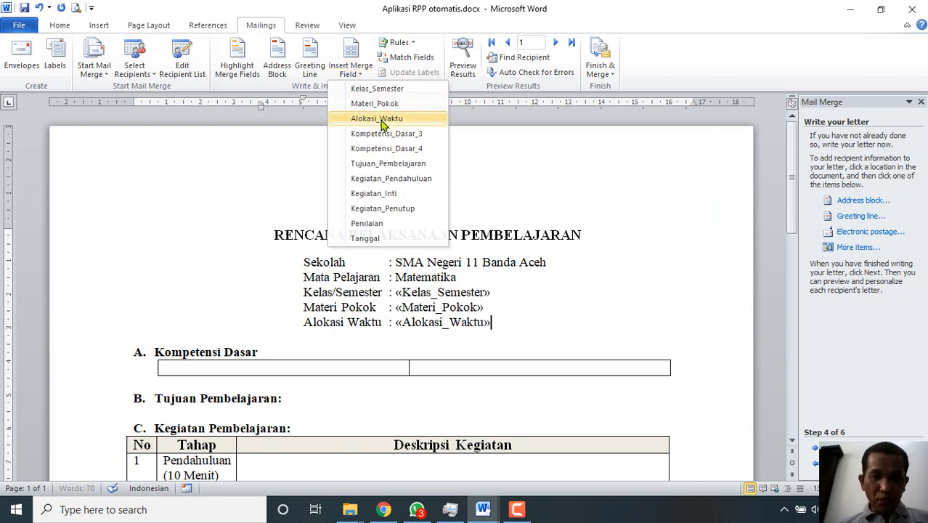
# Insert the merge fields Kompetensi_Dasar_3 and Kompetensi_Dasar_4 into the two cells of the Kompetensi Dasar table
pyautogui.click(276, 367)
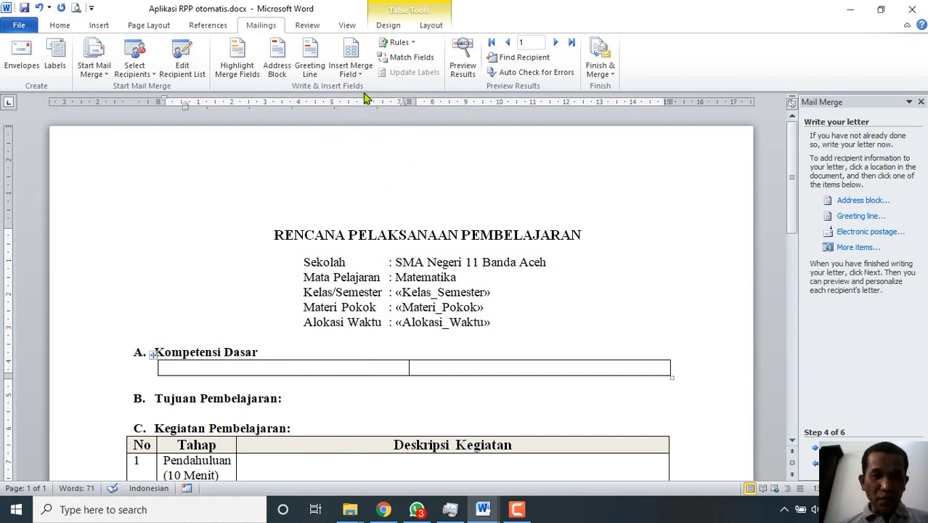
pyautogui.click(364, 74)
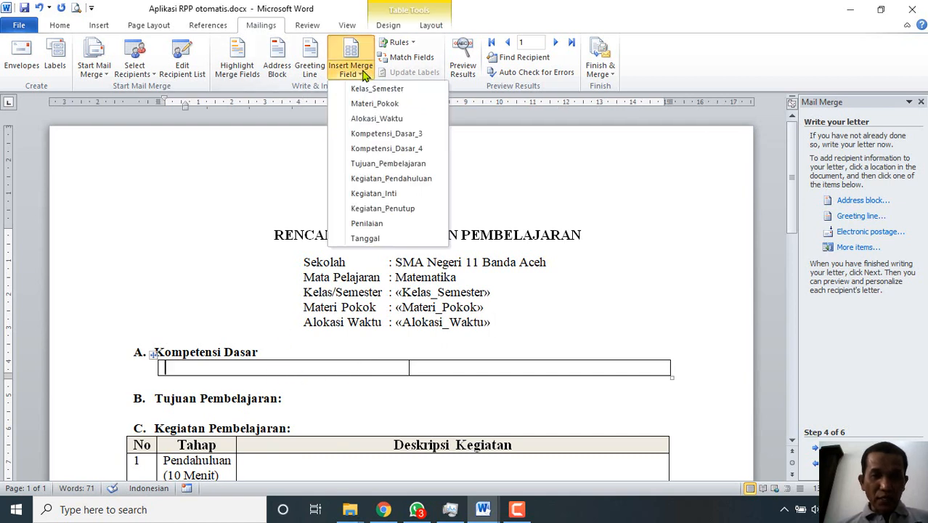
pyautogui.click(367, 133)
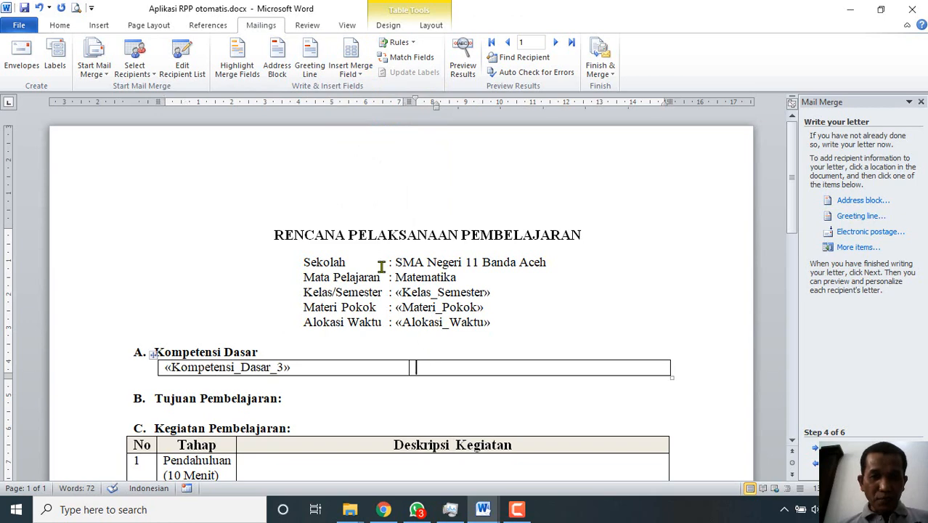
pyautogui.click(366, 73)
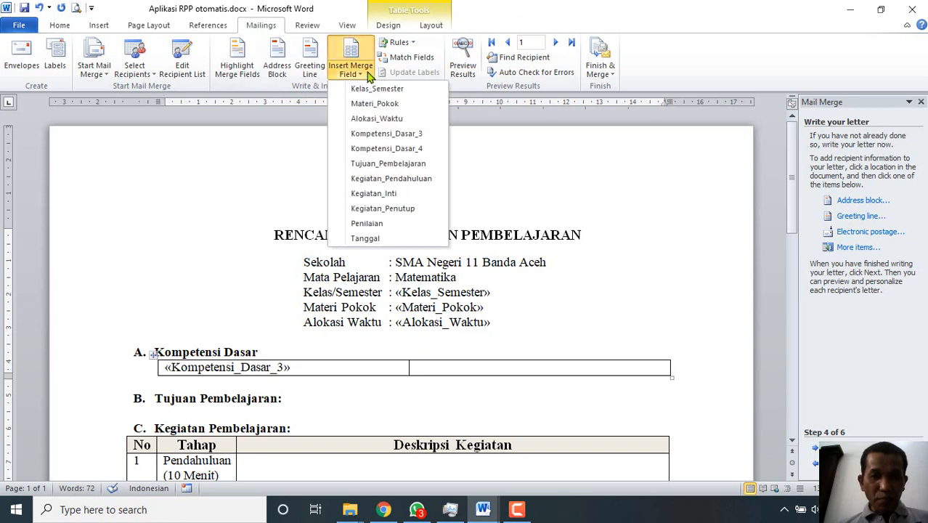
pyautogui.click(387, 148)
# Insert the merge field Tujuan_Pembelajaran on the blank line beneath the Tujuan Pembelajaran heading
pyautogui.scroll(-5, 328, 162)
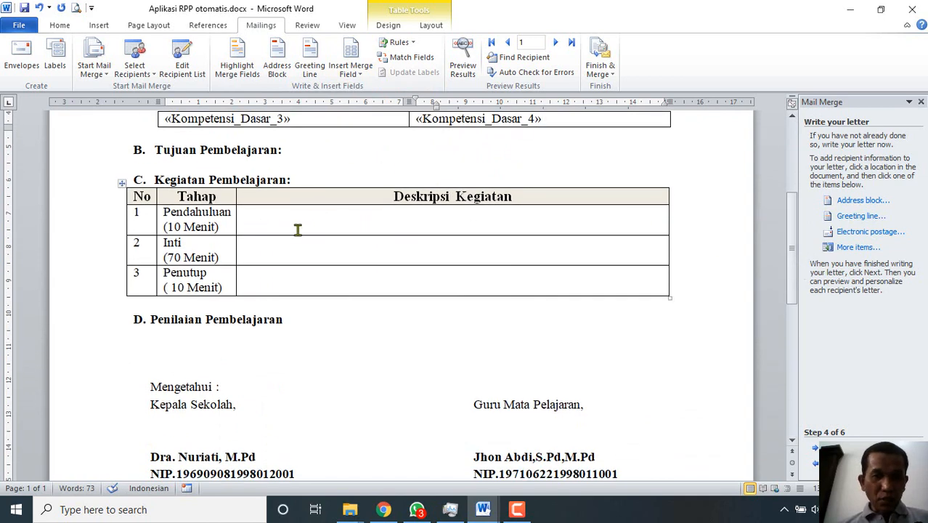
pyautogui.click(176, 162)
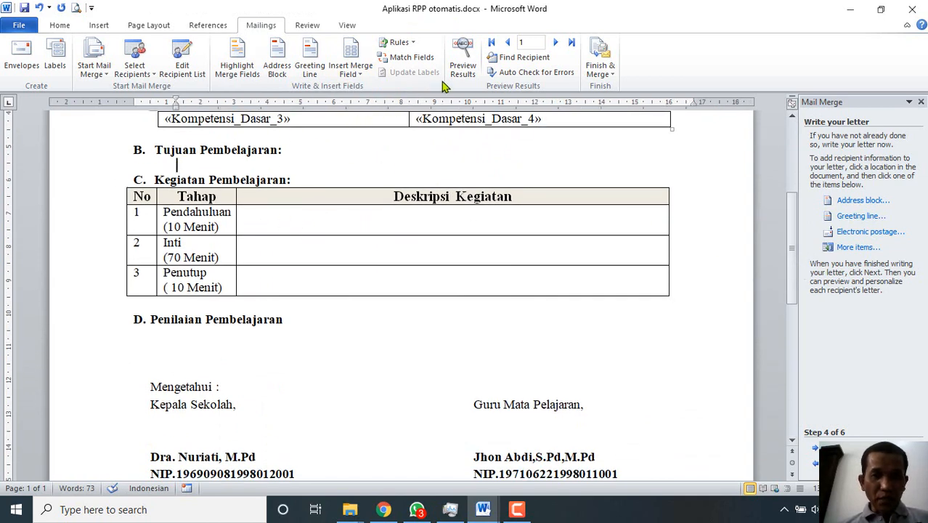
pyautogui.click(363, 77)
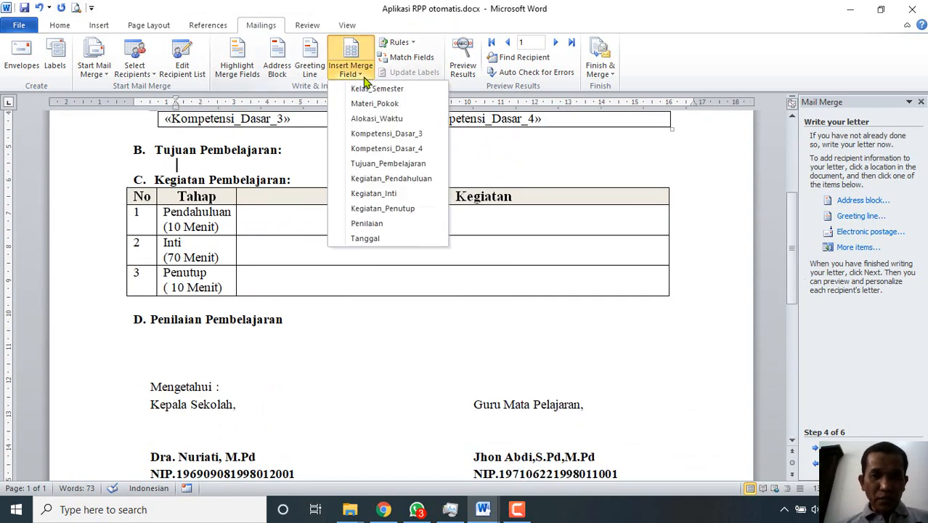
pyautogui.click(373, 164)
# Insert Kegiatan_Pendahuluan, Kegiatan_Inti and Kegiatan_Penutup into the Deskripsi Kegiatan cells of the Pendahuluan, Inti and Penutup rows
pyautogui.click(283, 211)
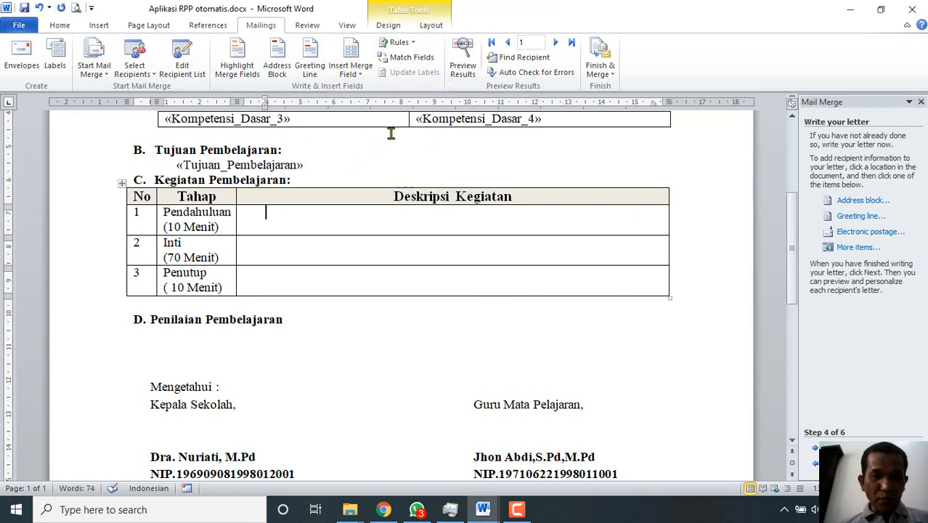
pyautogui.click(363, 76)
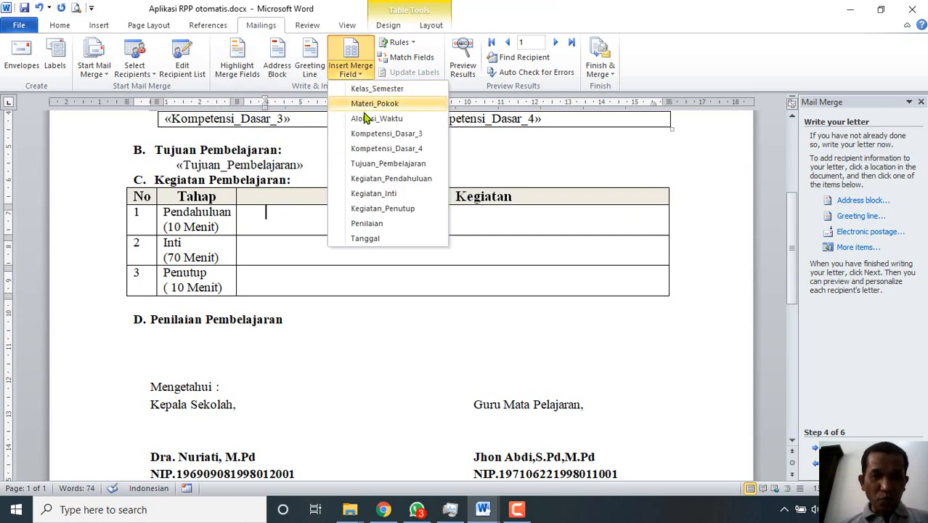
pyautogui.click(377, 179)
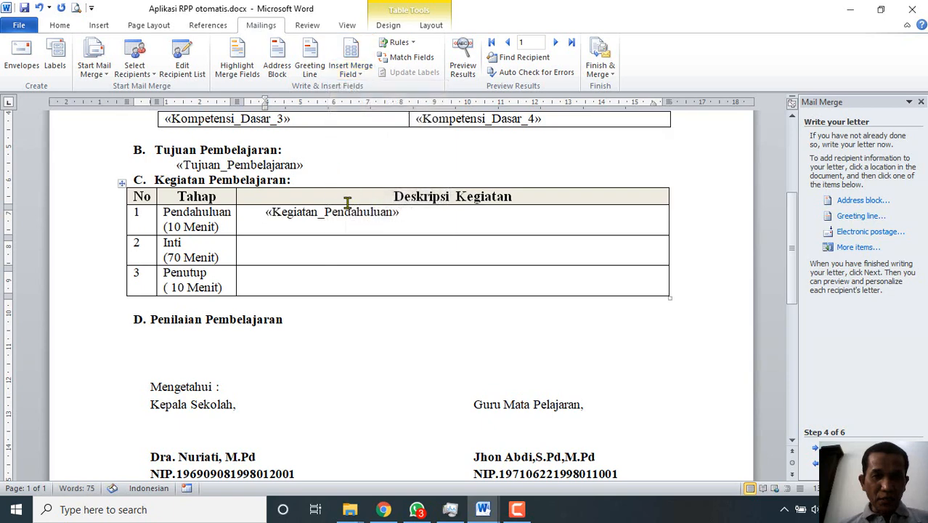
pyautogui.click(356, 72)
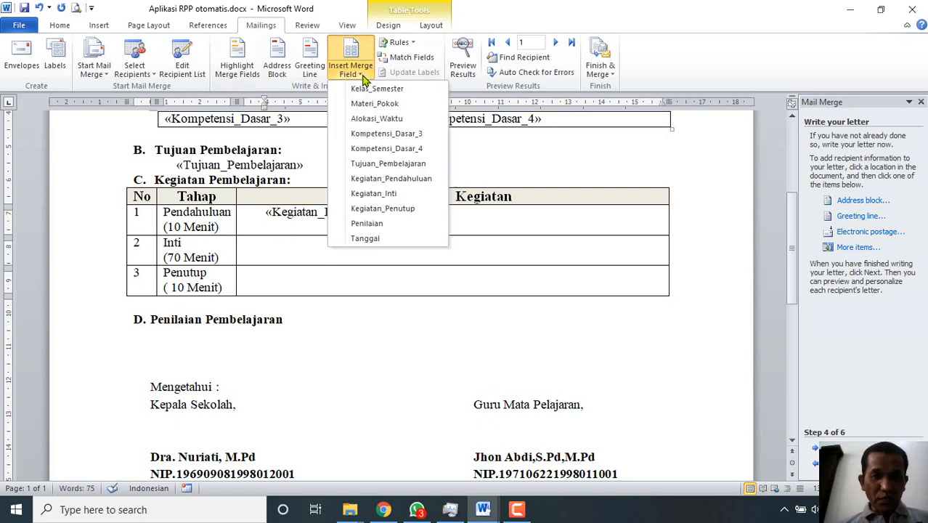
pyautogui.click(373, 195)
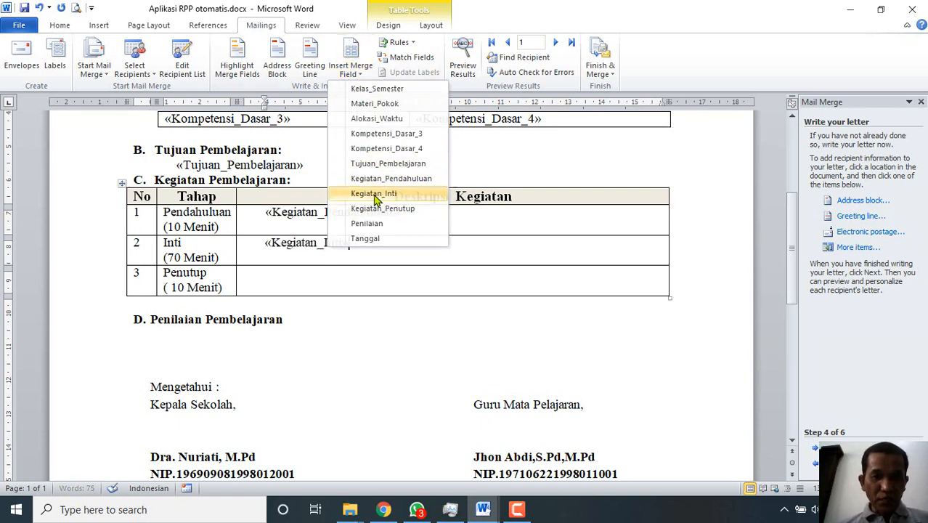
pyautogui.click(280, 273)
pyautogui.click(362, 73)
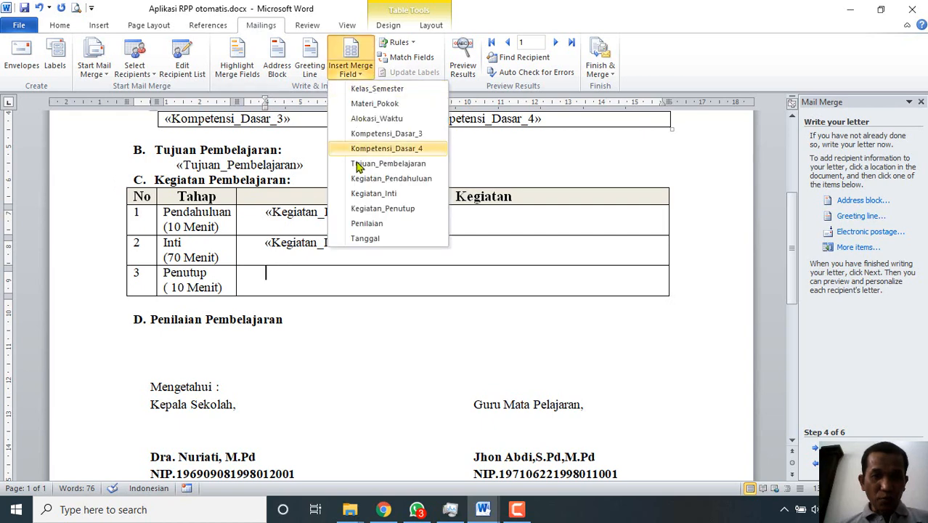
pyautogui.click(382, 209)
# Insert the merge field Penilaian beneath Penilaian Pembelajaran and Tanggal above the Guru Mata Pelajaran line
pyautogui.click(180, 337)
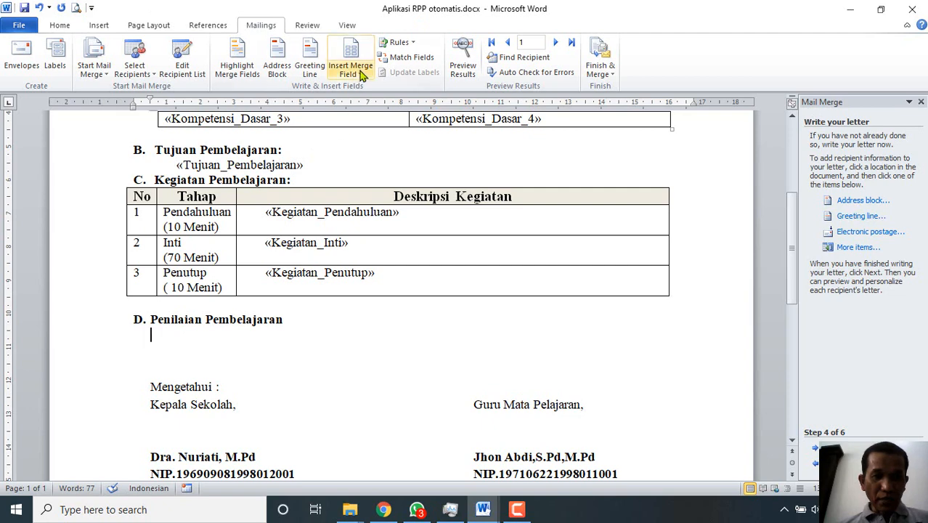
pyautogui.click(354, 72)
pyautogui.click(367, 224)
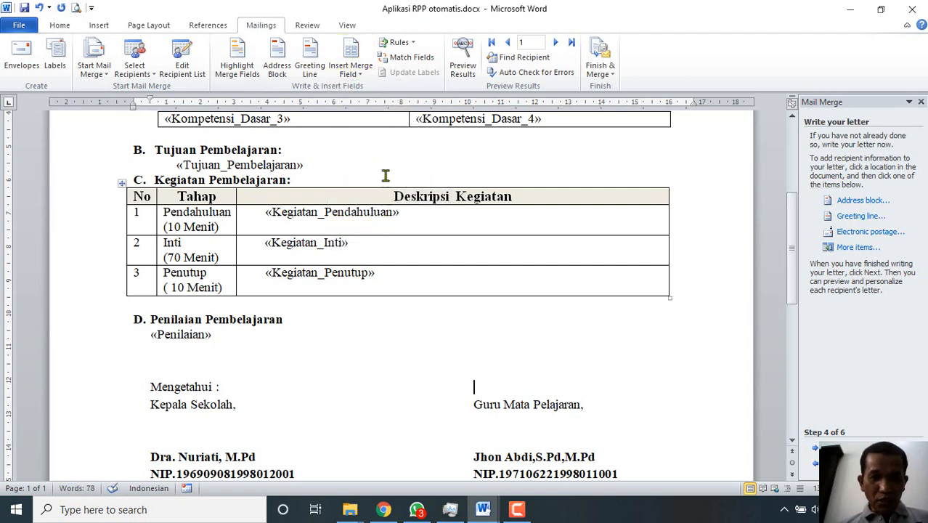
pyautogui.click(365, 76)
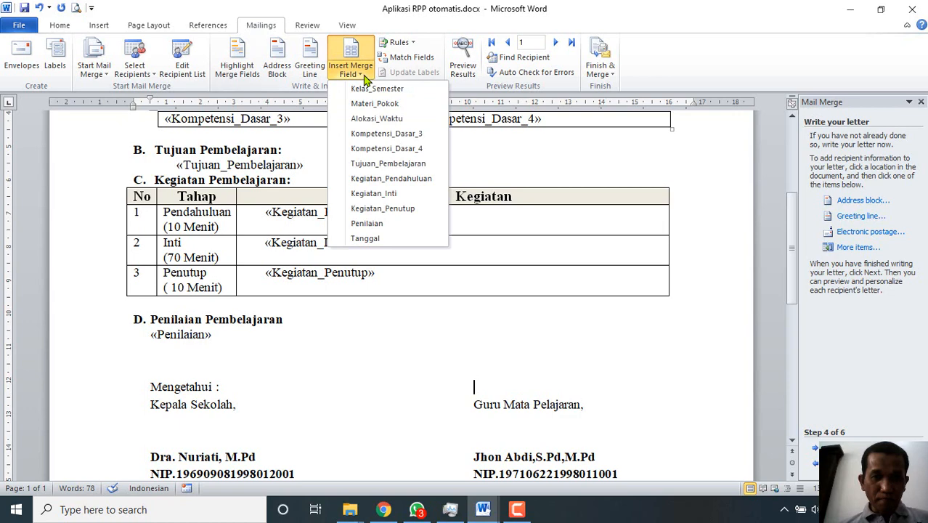
pyautogui.click(376, 244)
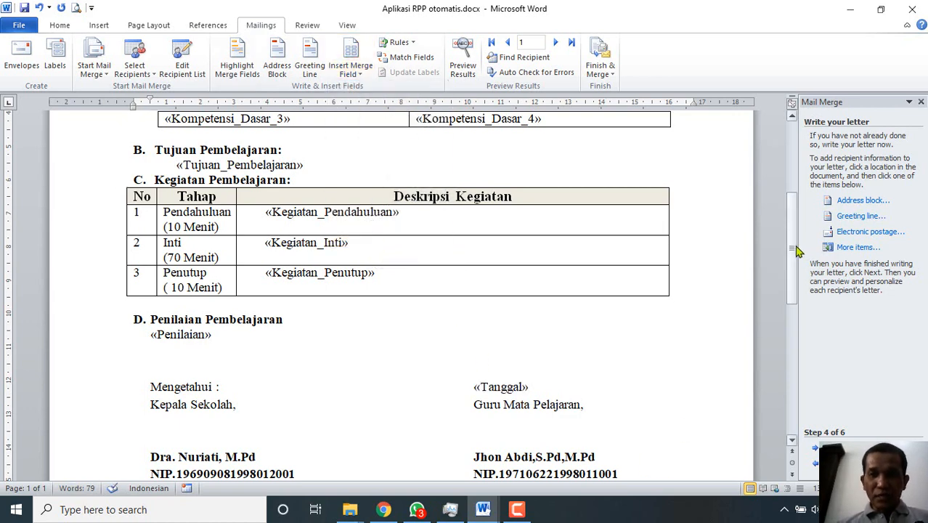
# Compare the inserted merge fields with the table columns in DATABASE.docx, and return to Aplikasi RPP otomatis.docx
pyautogui.moveTo(794, 247)
pyautogui.mouseDown()
pyautogui.moveTo(789, 176)
pyautogui.moveTo(799, 322)
pyautogui.moveTo(796, 215)
pyautogui.mouseUp()
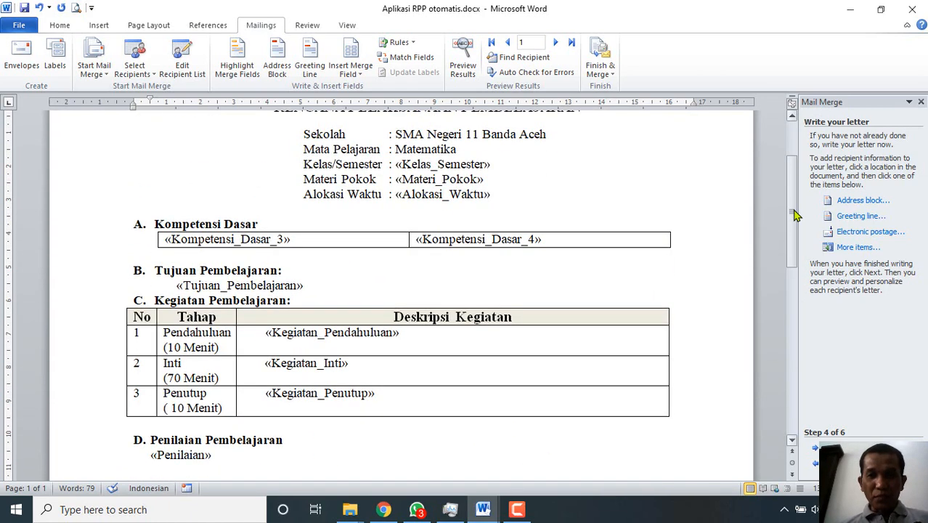
pyautogui.click(483, 509)
pyautogui.click(450, 486)
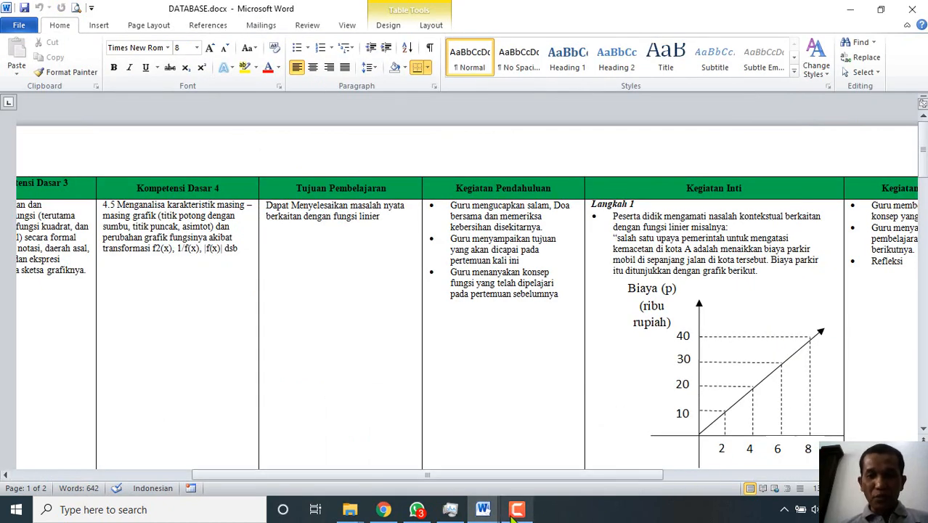
pyautogui.click(487, 510)
pyautogui.click(546, 474)
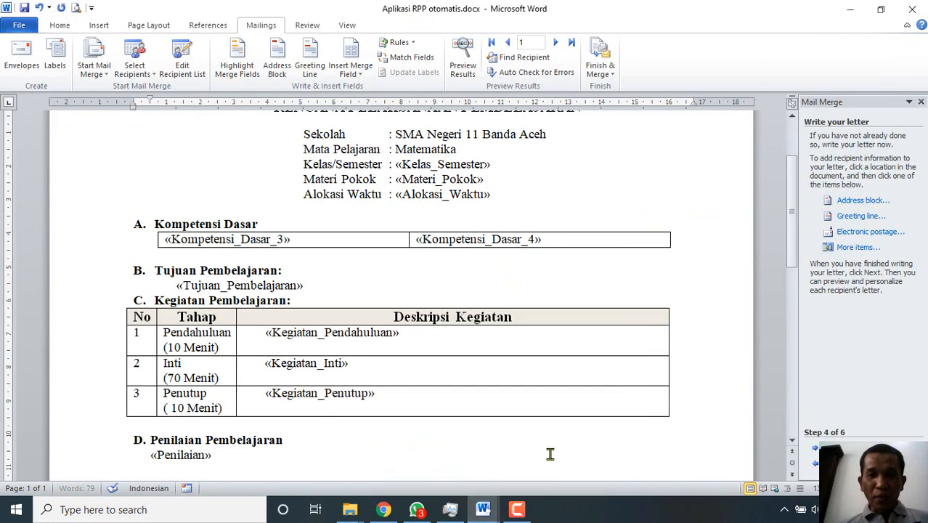
# Delete the existing Next Record field beneath the signature block and insert a new Next Record rule in its place
pyautogui.scroll(-5, 499, 289)
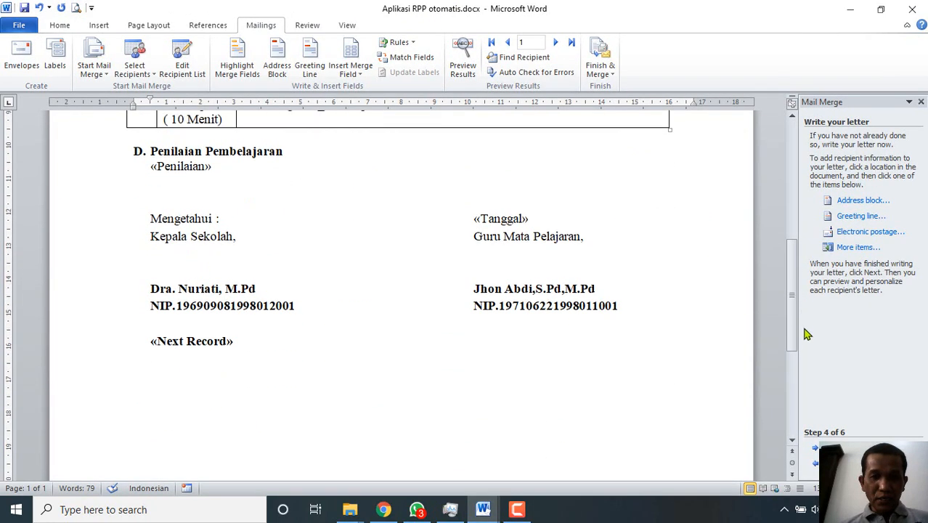
pyautogui.click(247, 284)
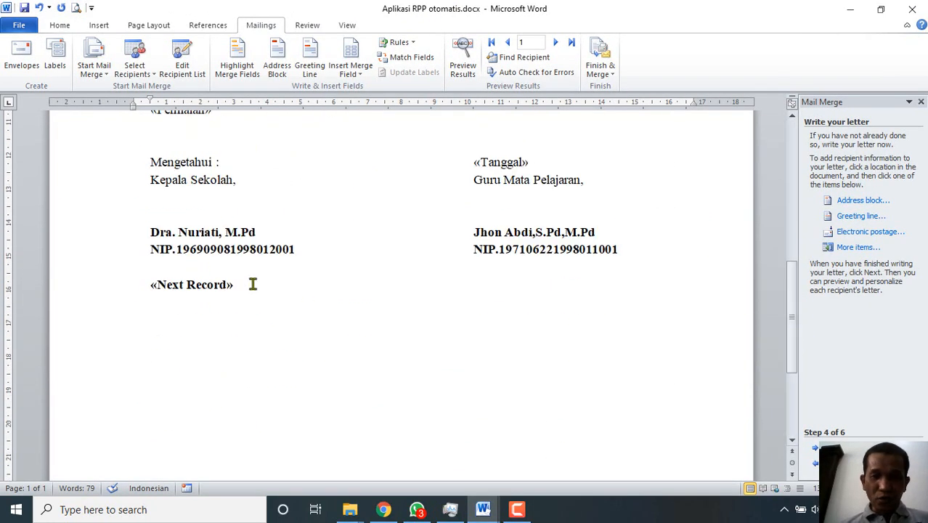
pyautogui.press('BackSpace')
pyautogui.press('BackSpace')
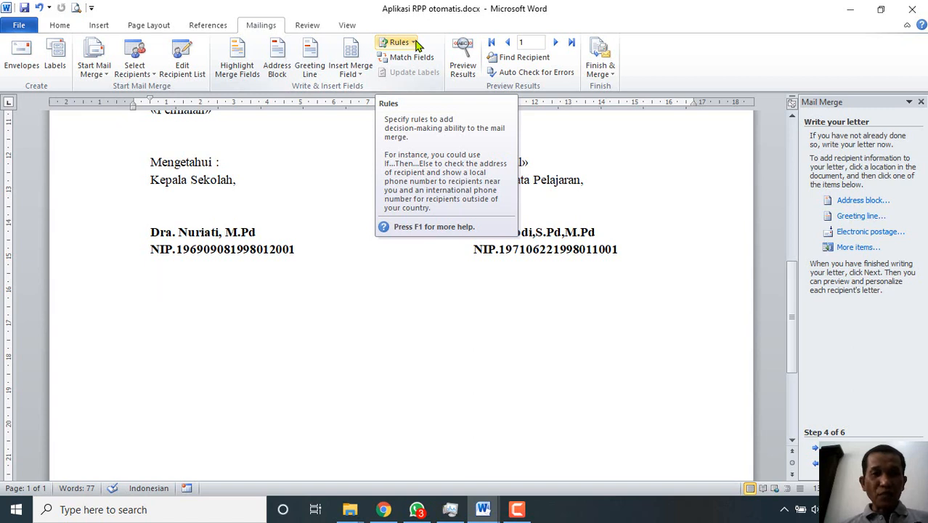
pyautogui.click(414, 43)
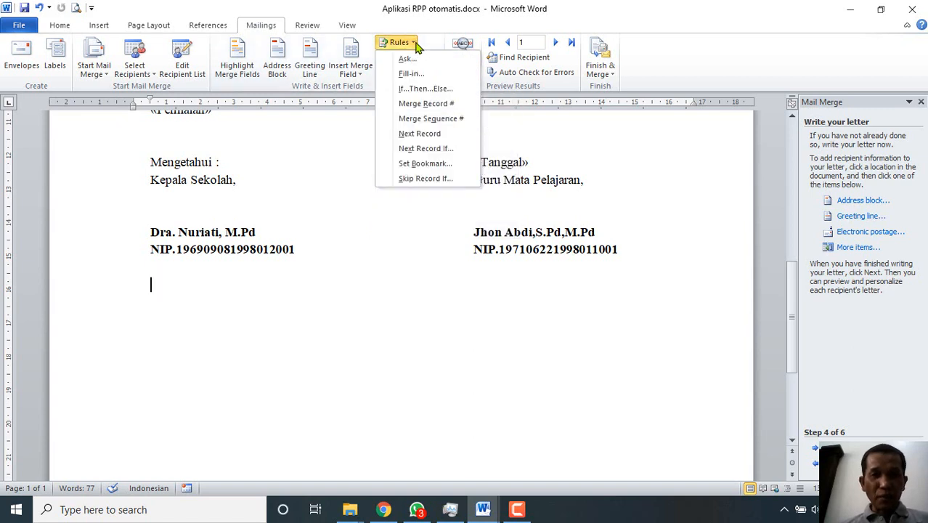
pyautogui.click(410, 135)
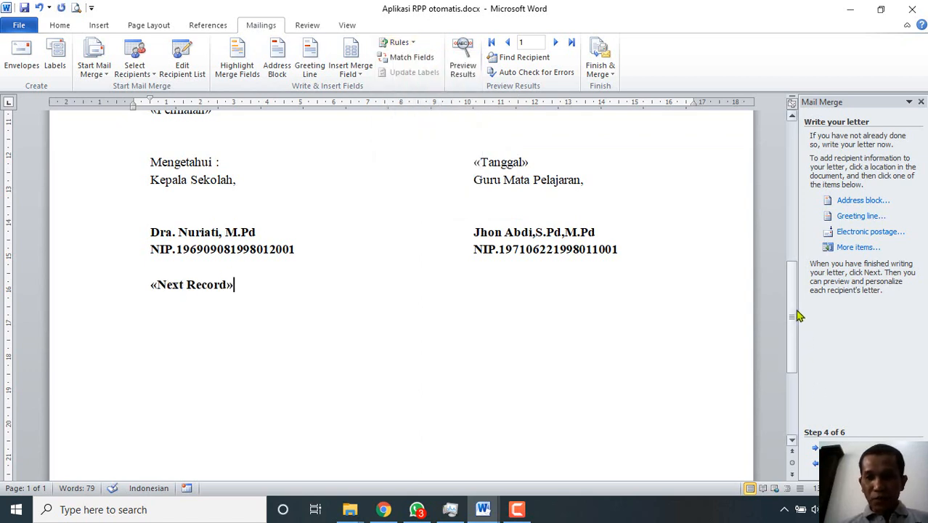
# Preview the merged lesson plan for the first recipient, and go back to the letter-writing stage of the wizard
pyautogui.moveTo(796, 315)
pyautogui.mouseDown()
pyautogui.moveTo(797, 162)
pyautogui.moveTo(794, 186)
pyautogui.mouseUp()
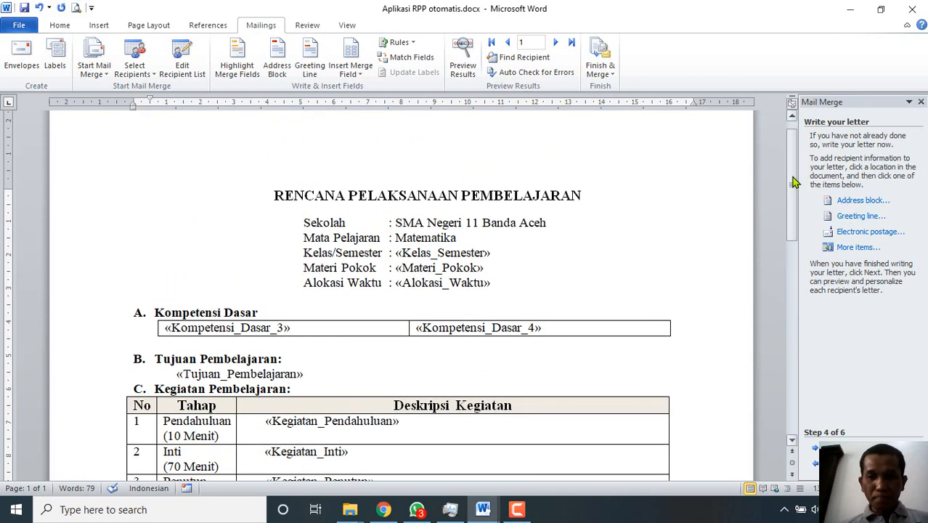
pyautogui.click(817, 448)
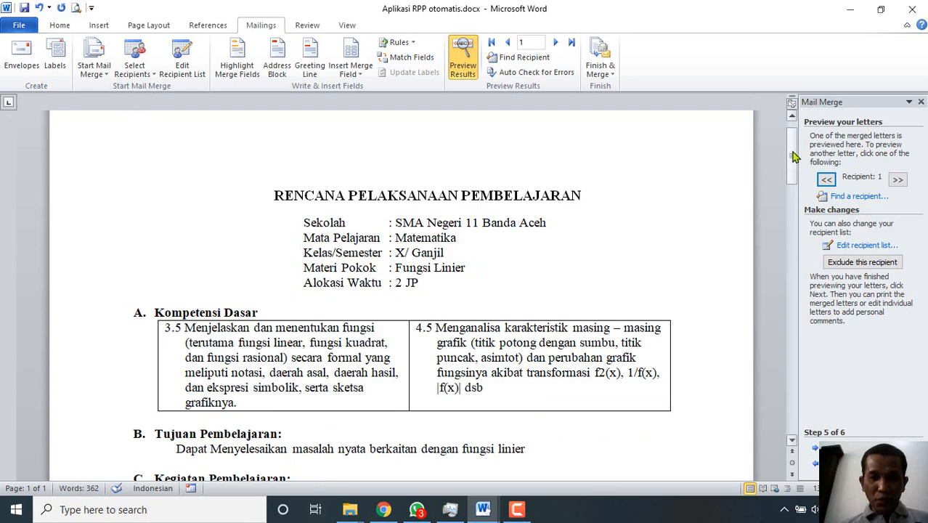
pyautogui.moveTo(794, 156)
pyautogui.mouseDown()
pyautogui.moveTo(809, 432)
pyautogui.moveTo(789, 138)
pyautogui.moveTo(793, 332)
pyautogui.moveTo(791, 308)
pyautogui.mouseUp()
pyautogui.click(835, 463)
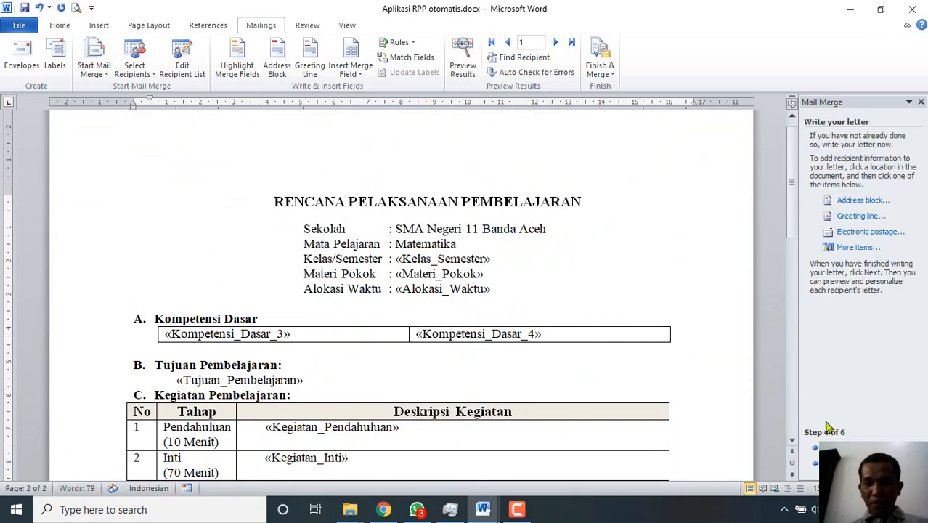
# Copy the entire lesson plan template, including the Next Record field, and paste the copy below it
pyautogui.moveTo(792, 209); pyautogui.dragTo(804, 345)
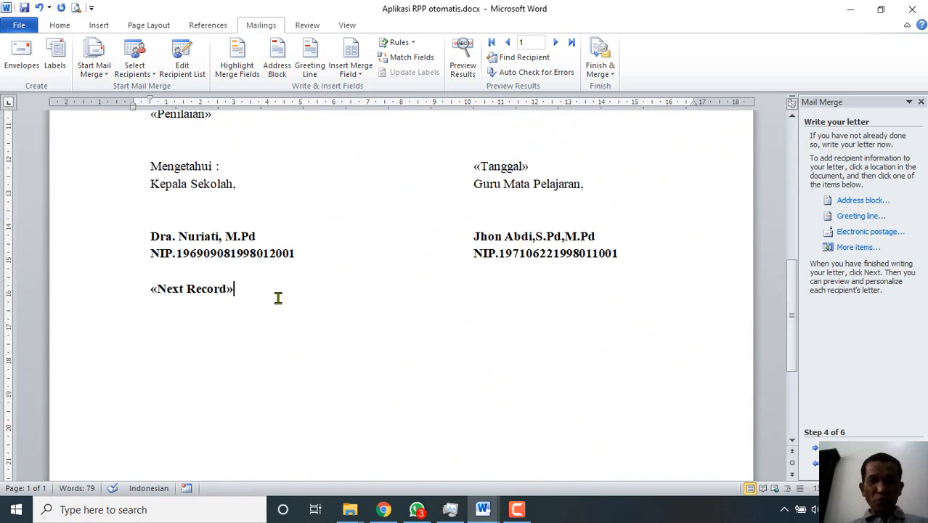
pyautogui.moveTo(791, 336); pyautogui.dragTo(791, 159)
pyautogui.moveTo(271, 230); pyautogui.dragTo(305, 234)
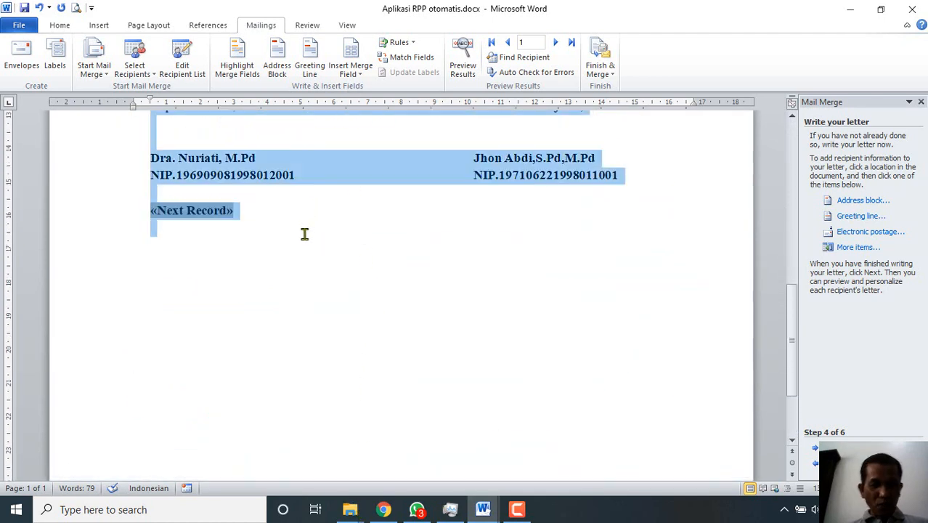
pyautogui.click(180, 274)
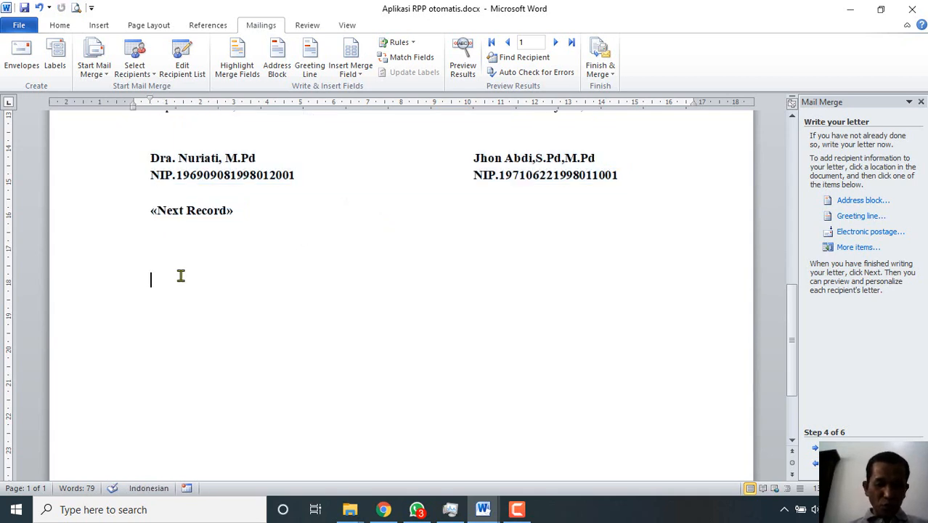
pyautogui.hotkey('ctrl', 'v')
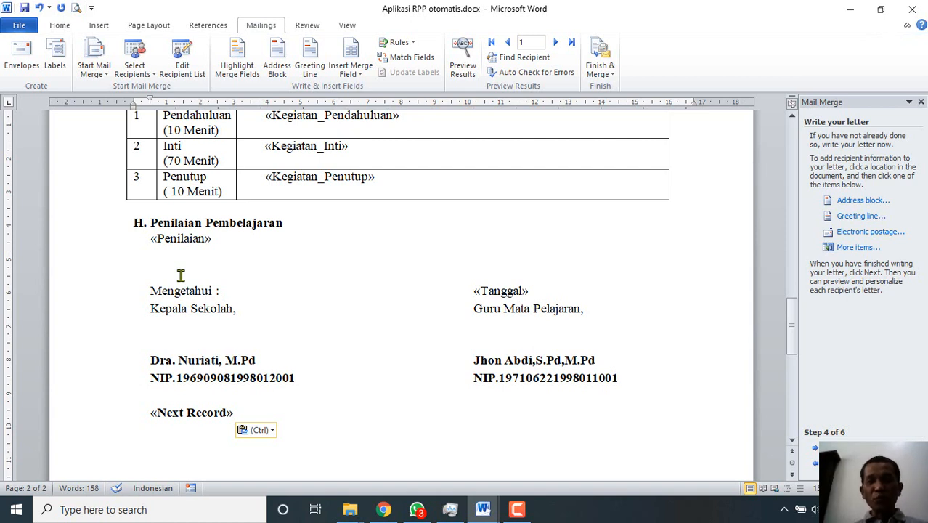
# Advance the wizard to preview the merged letters and check the Kelas/Semester value on the first page
pyautogui.click(819, 448)
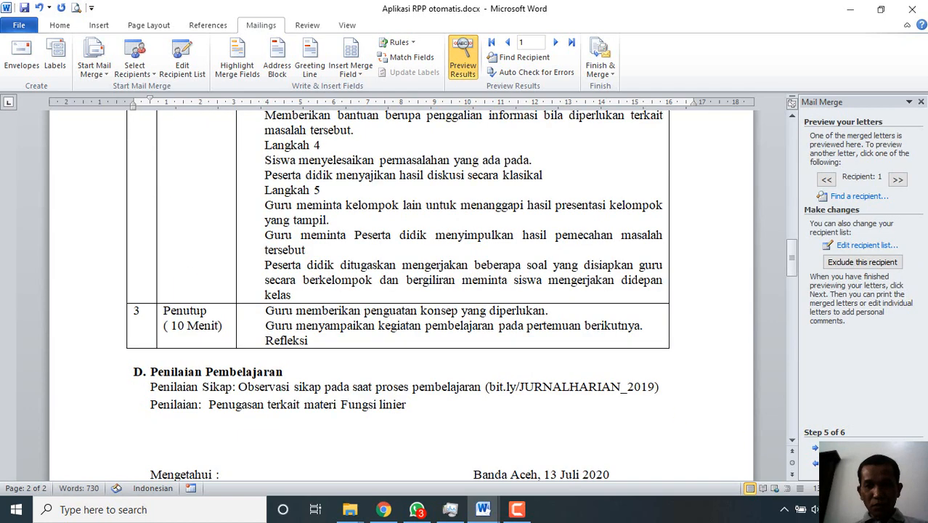
pyautogui.moveTo(794, 245); pyautogui.dragTo(791, 135)
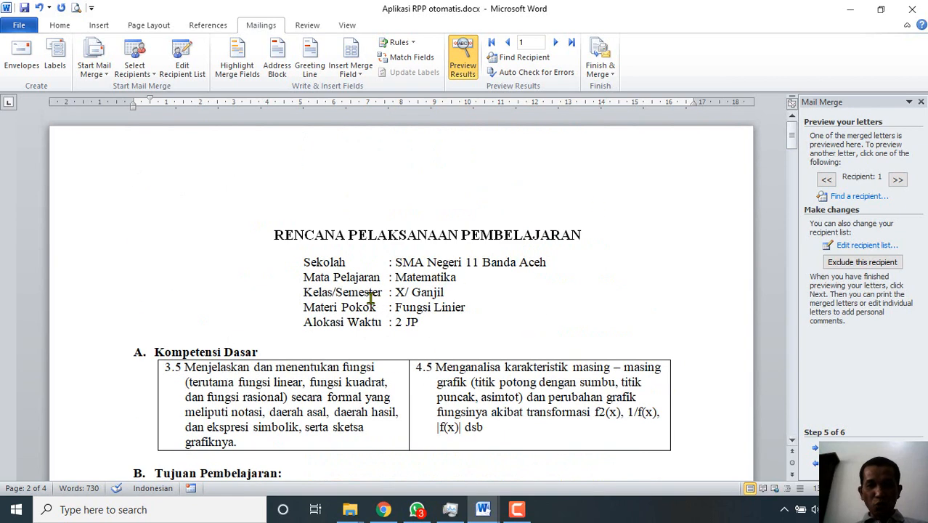
pyautogui.click(419, 290)
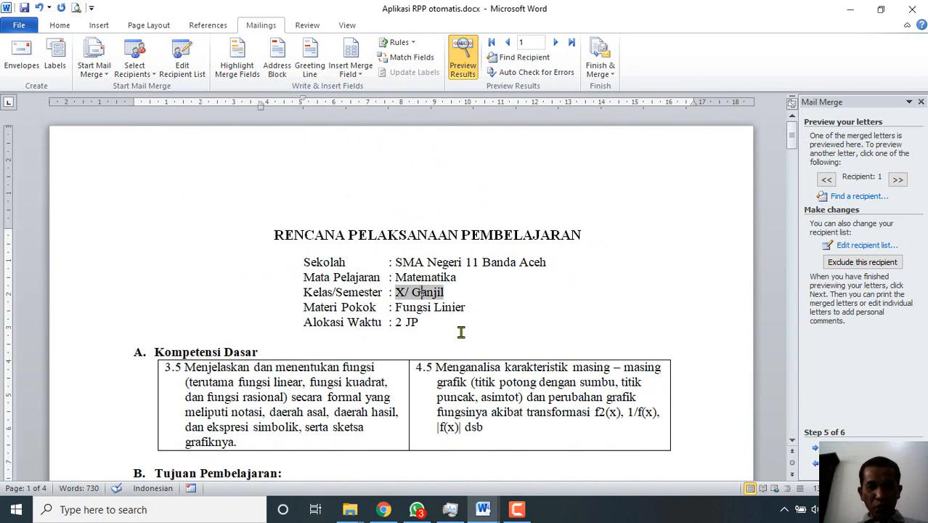
# Complete the mail merge by merging all records into a new document of individual letters
pyautogui.click(488, 383)
pyautogui.click(273, 383)
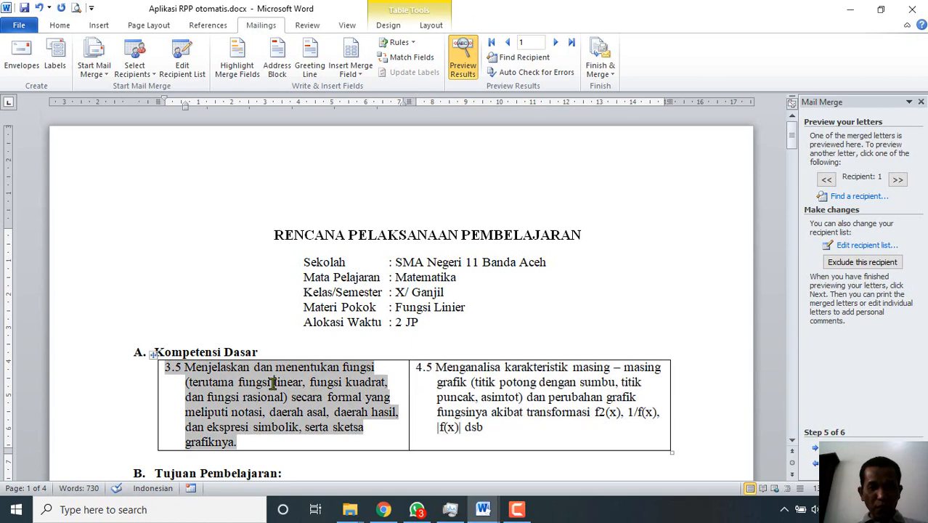
pyautogui.moveTo(797, 145)
pyautogui.mouseDown()
pyautogui.moveTo(797, 174)
pyautogui.moveTo(794, 138)
pyautogui.mouseUp()
pyautogui.click(490, 184)
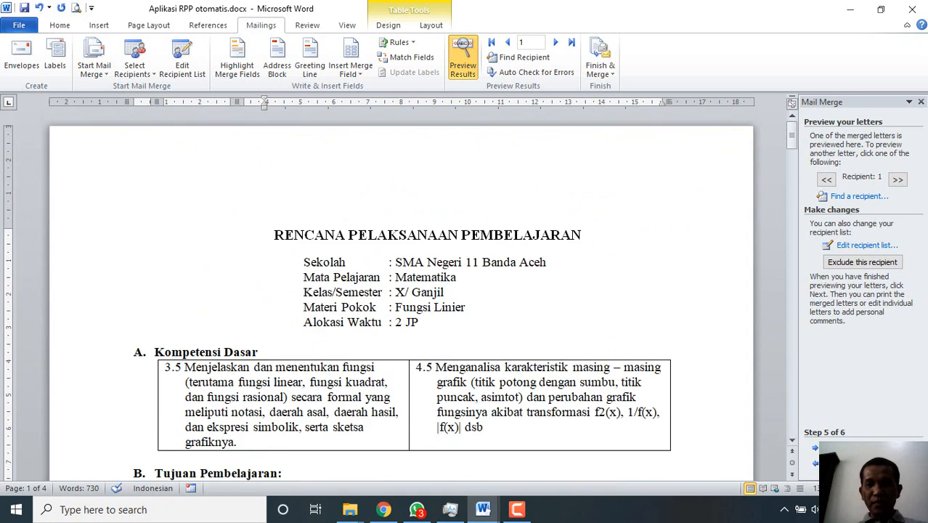
pyautogui.click(828, 448)
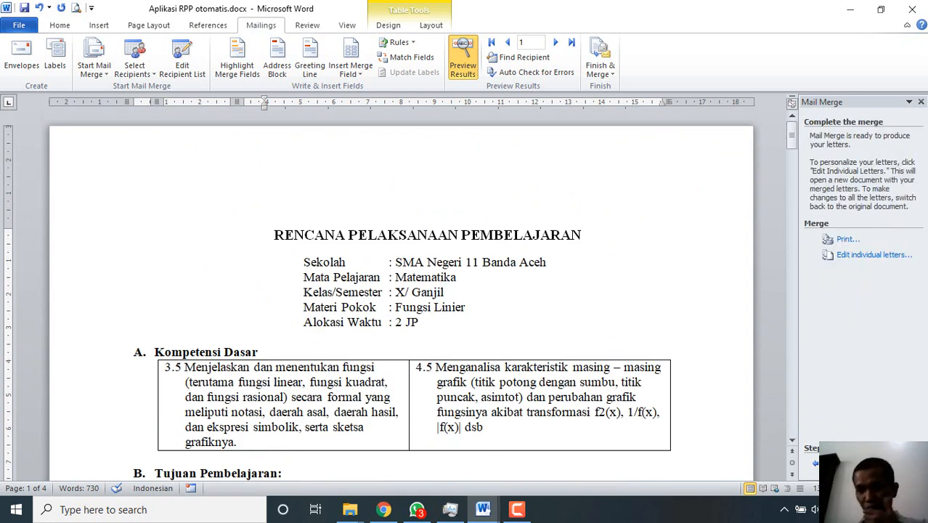
pyautogui.click(858, 263)
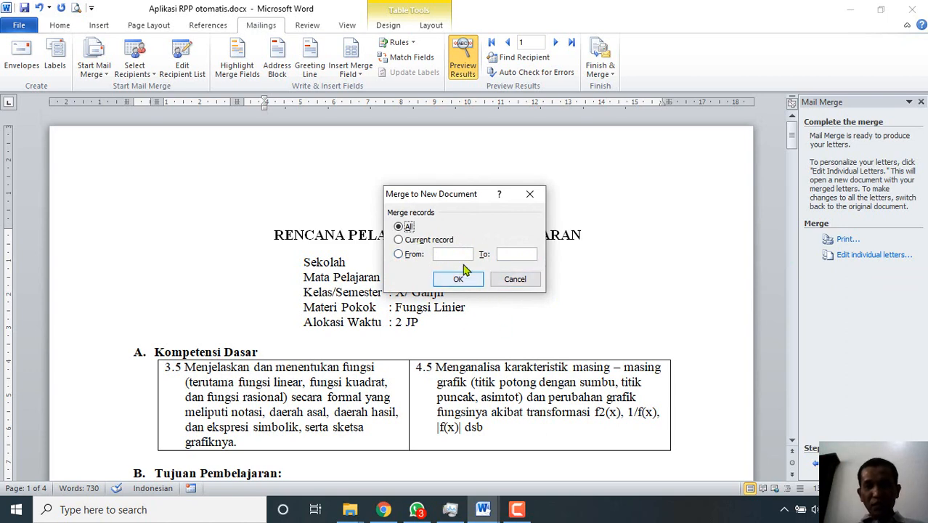
pyautogui.click(399, 240)
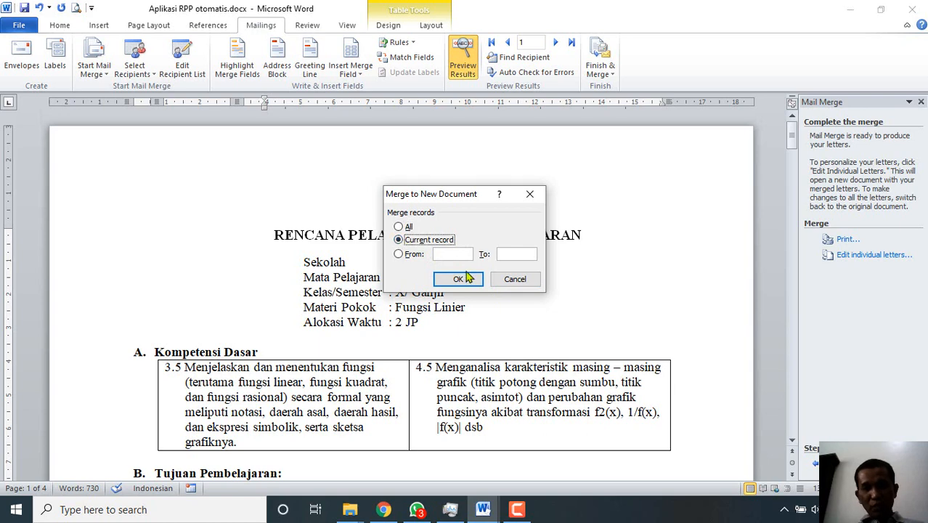
pyautogui.click(399, 226)
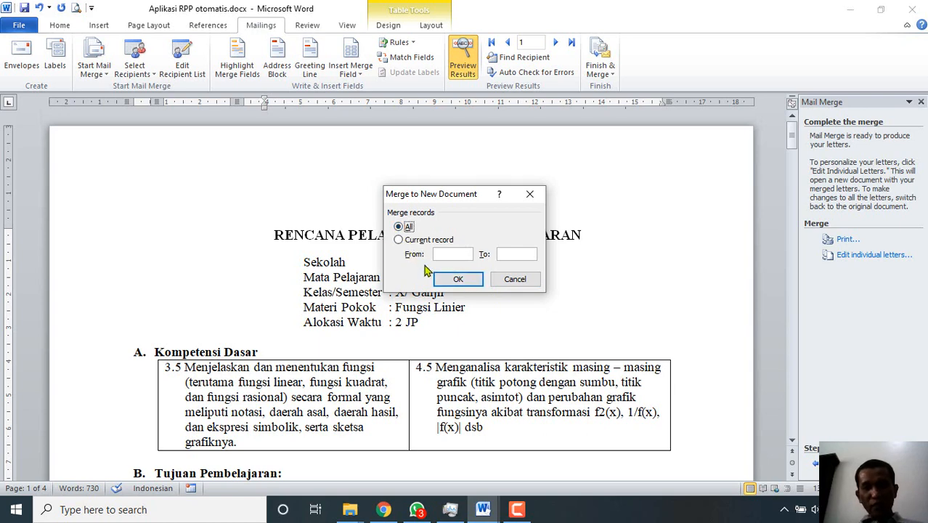
pyautogui.click(457, 279)
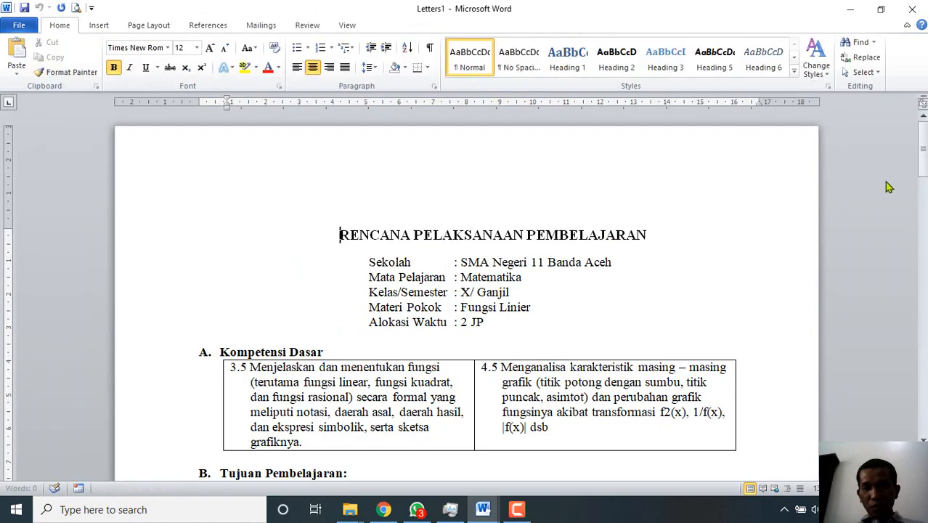
# Save the merged document as RPP MATEMATIKA KELAS X.docx in the APLIKASI RPP SATU LEMBAR folder
pyautogui.moveTo(924, 128)
pyautogui.mouseDown()
pyautogui.moveTo(923, 218)
pyautogui.moveTo(924, 125)
pyautogui.mouseUp()
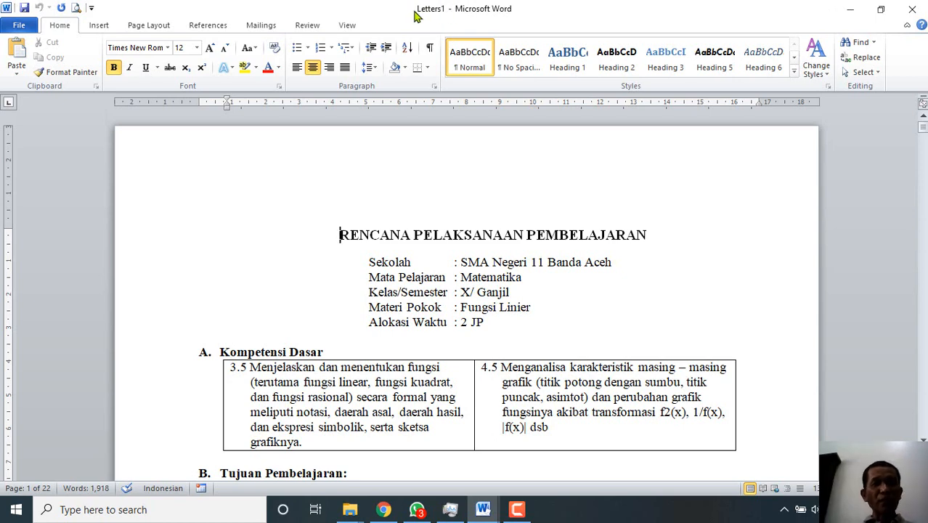
pyautogui.click(20, 27)
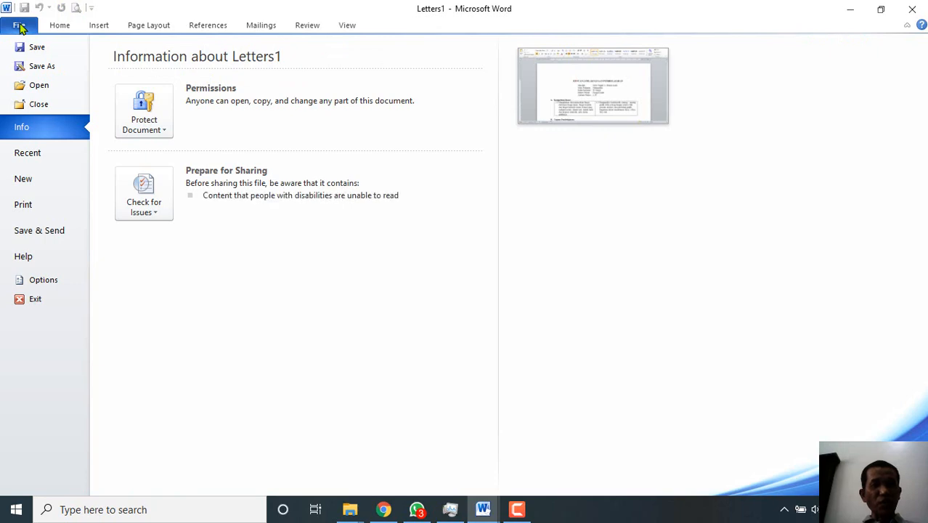
pyautogui.click(30, 69)
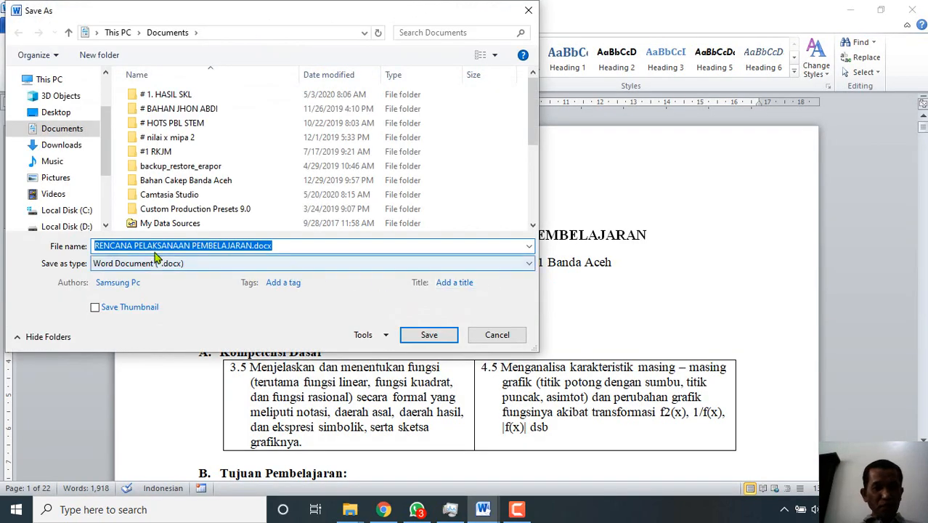
pyautogui.click(61, 115)
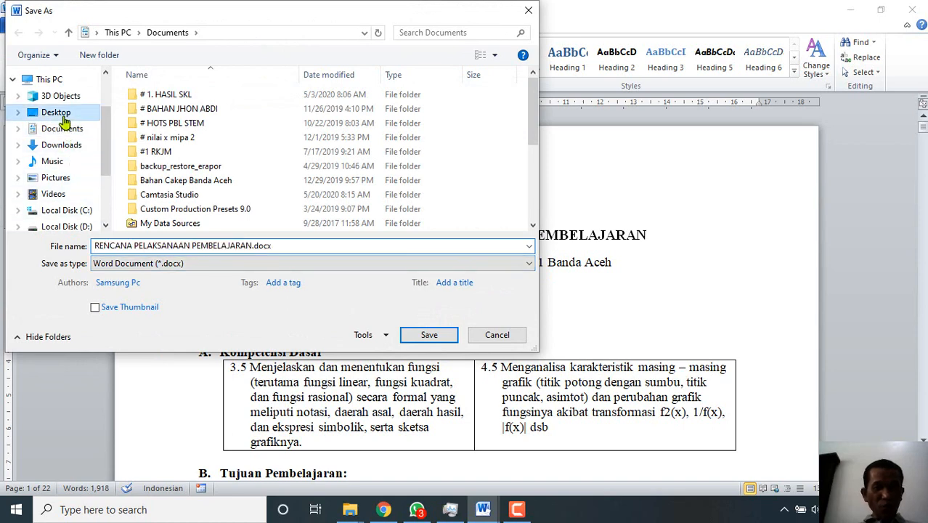
pyautogui.doubleClick(235, 109)
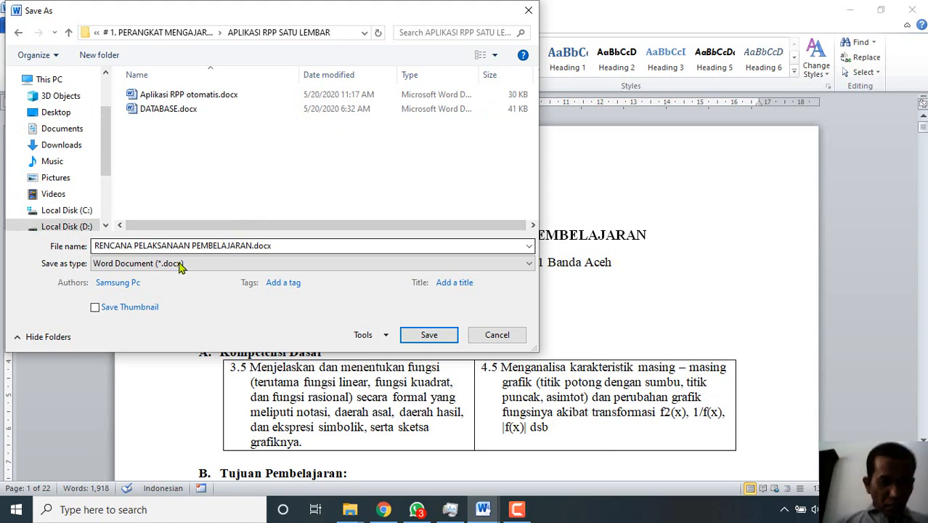
pyautogui.click(248, 245)
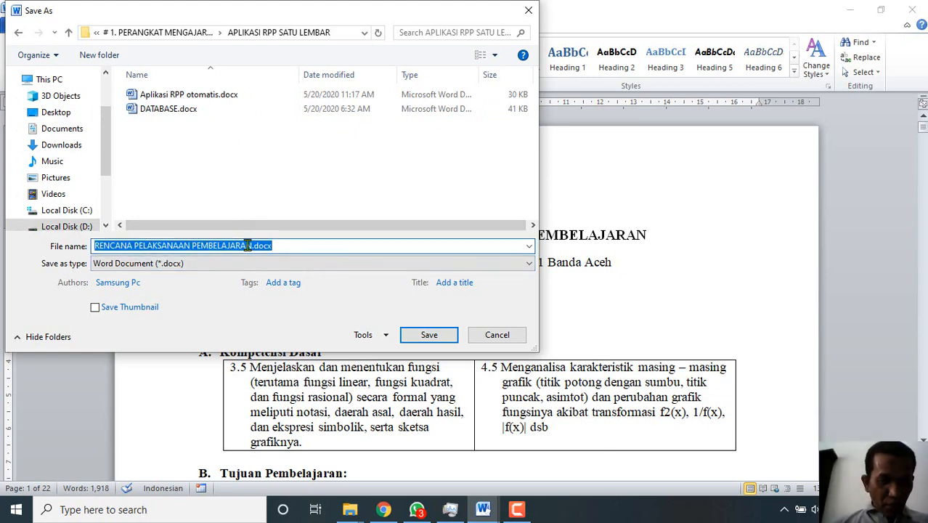
pyautogui.click(250, 245)
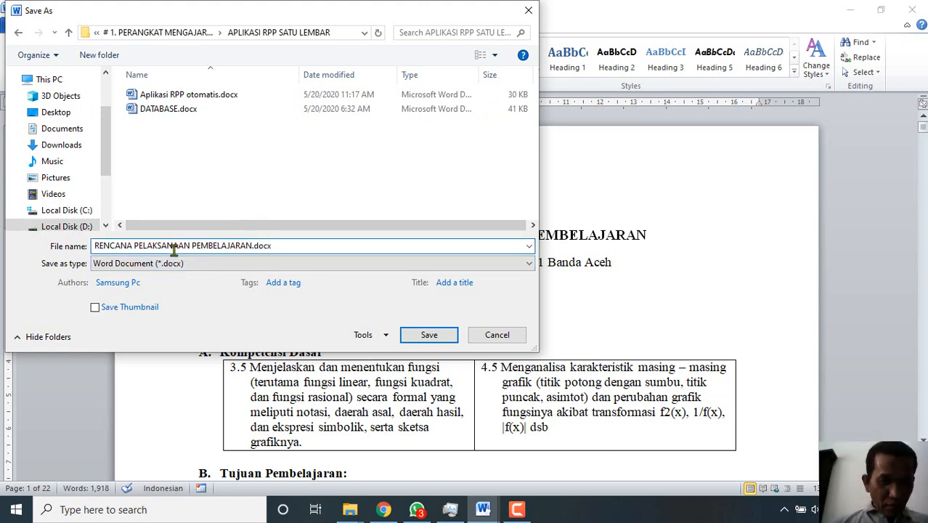
pyautogui.keyDown('shift'); pyautogui.click(96, 245); pyautogui.keyUp('shift')
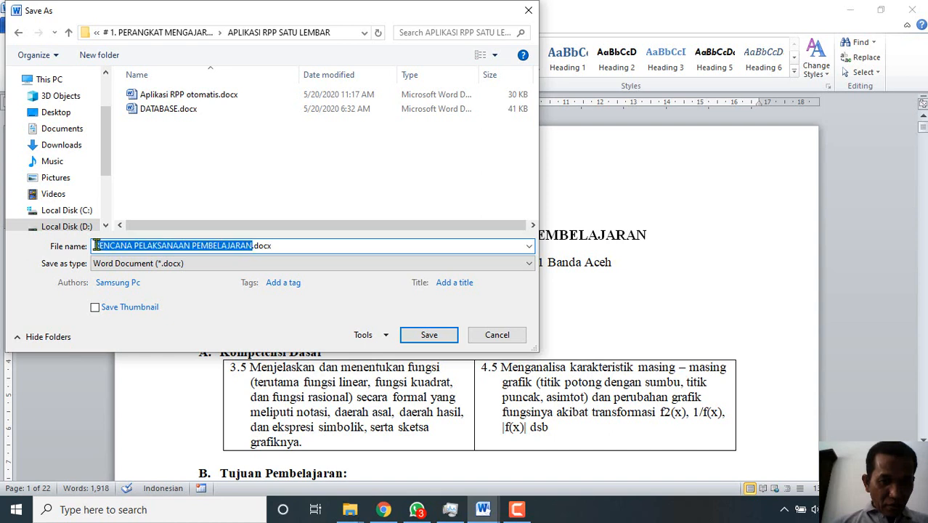
pyautogui.write('RPP')
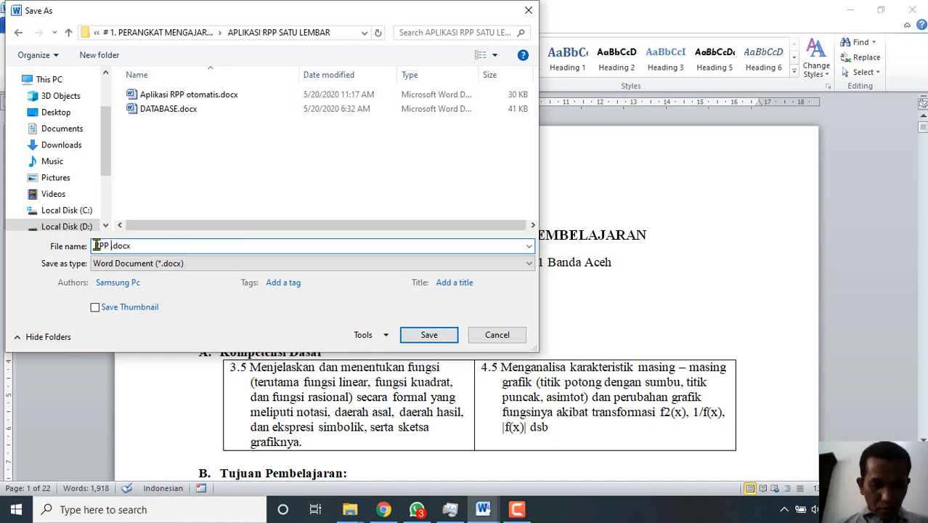
pyautogui.write(' MATEMATIKA ')
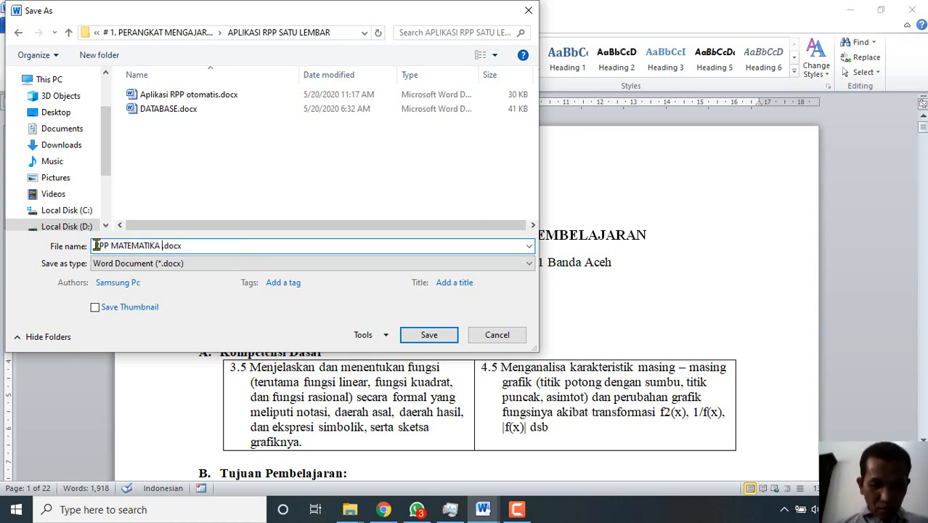
pyautogui.write('KELAS X')
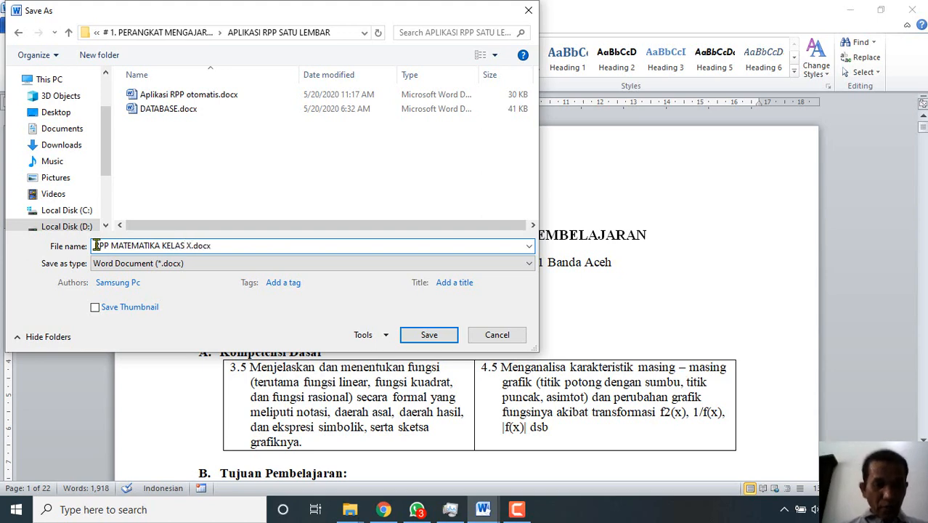
pyautogui.click(427, 337)
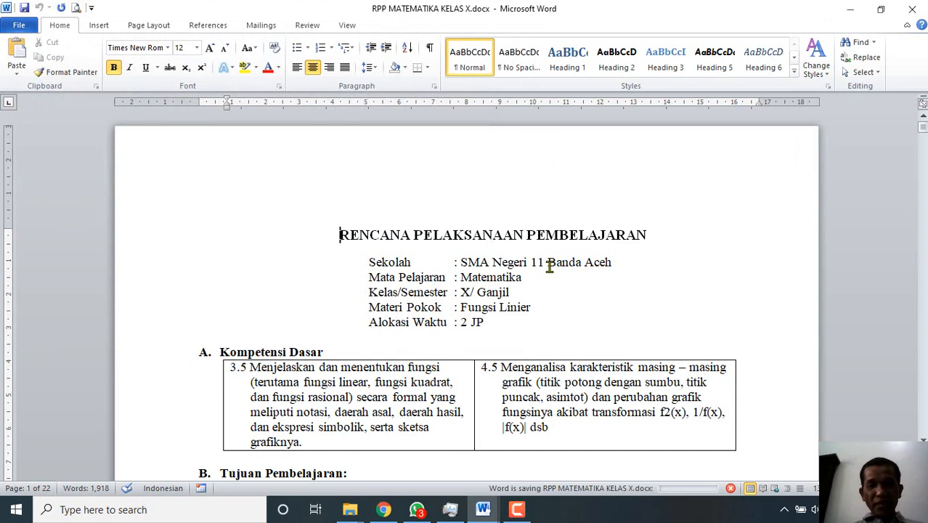
# Compare the Kelas/Semester, Materi Pokok and Kompetensi Dasar entries in RPP MATEMATIKA KELAS X.docx with the merge fields in Aplikasi RPP otomatis.docx
pyautogui.click(491, 292)
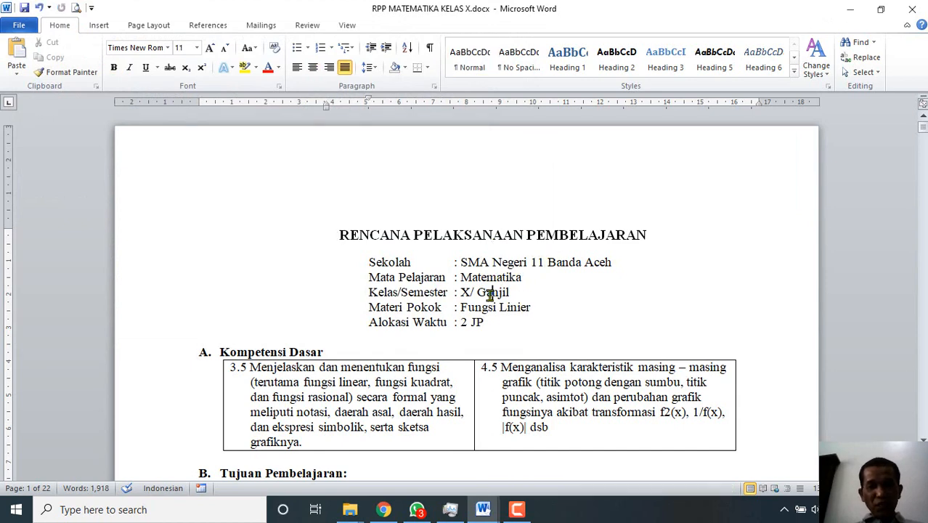
pyautogui.click(561, 388)
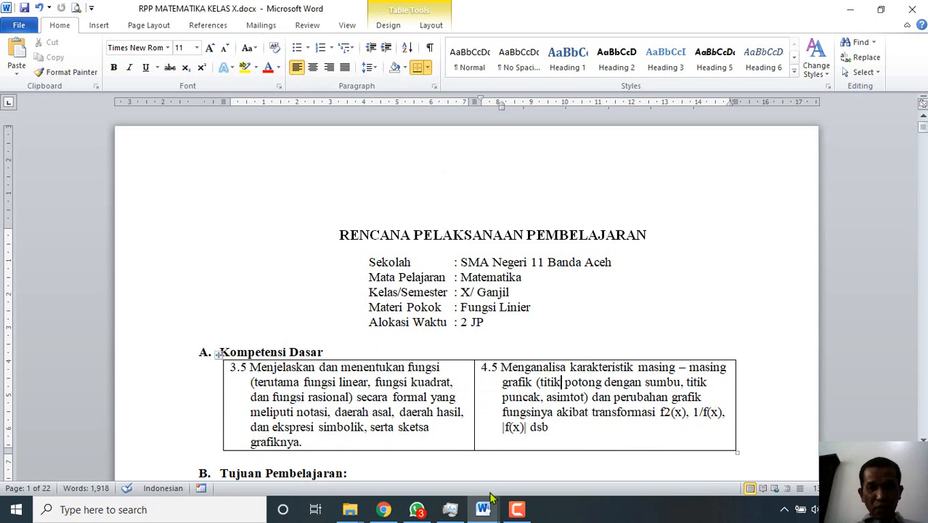
pyautogui.moveTo(483, 507)
pyautogui.moveTo(444, 470)
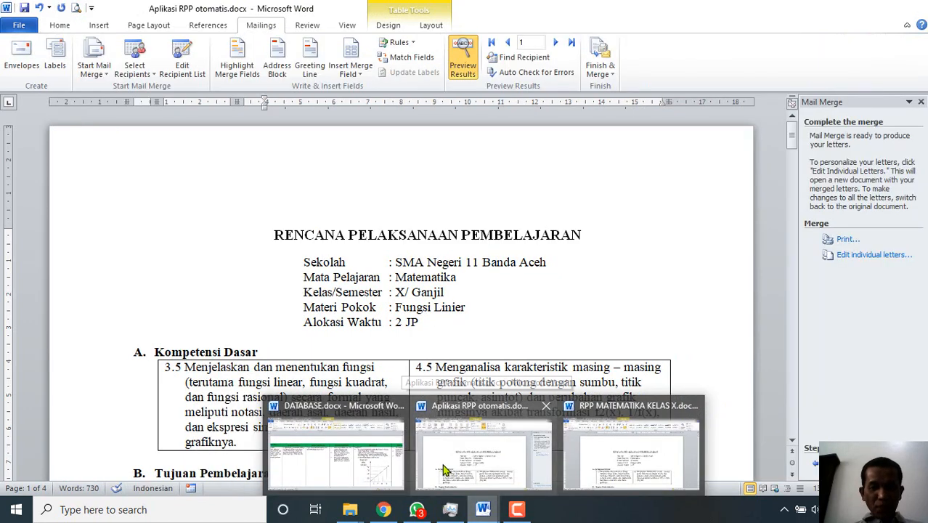
pyautogui.tripleClick(469, 387)
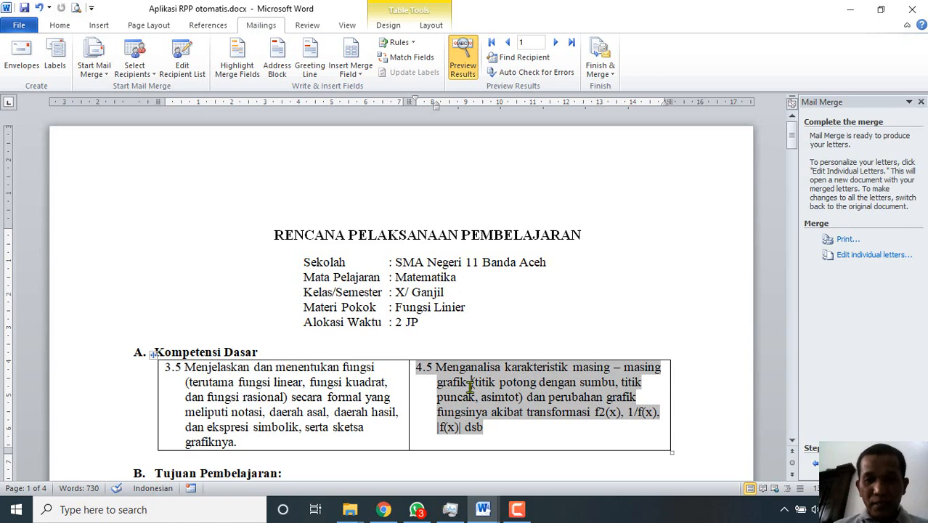
pyautogui.click(432, 311)
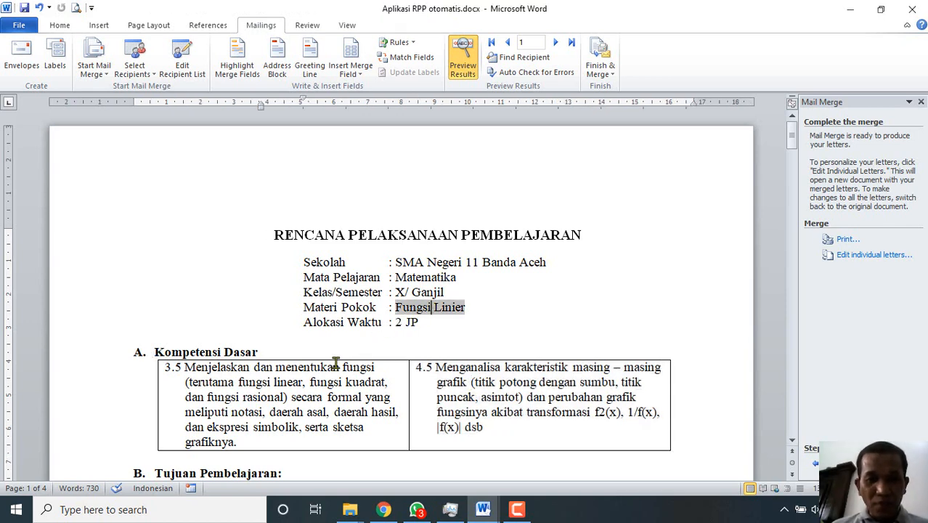
pyautogui.tripleClick(301, 396)
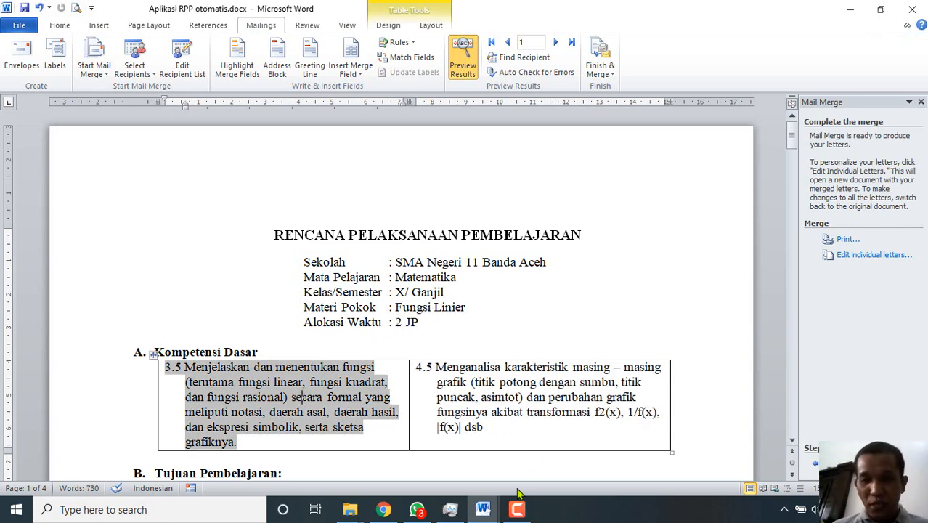
pyautogui.moveTo(482, 508)
pyautogui.click(619, 460)
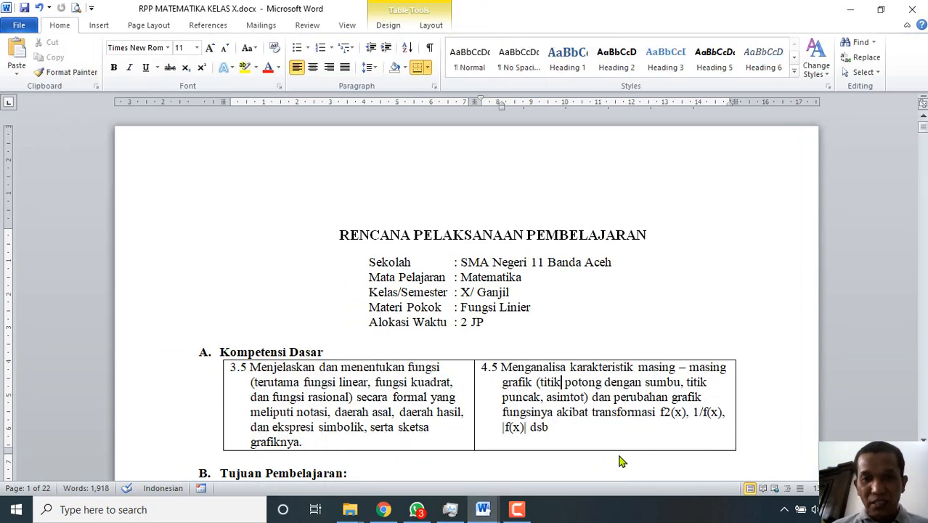
pyautogui.click(491, 293)
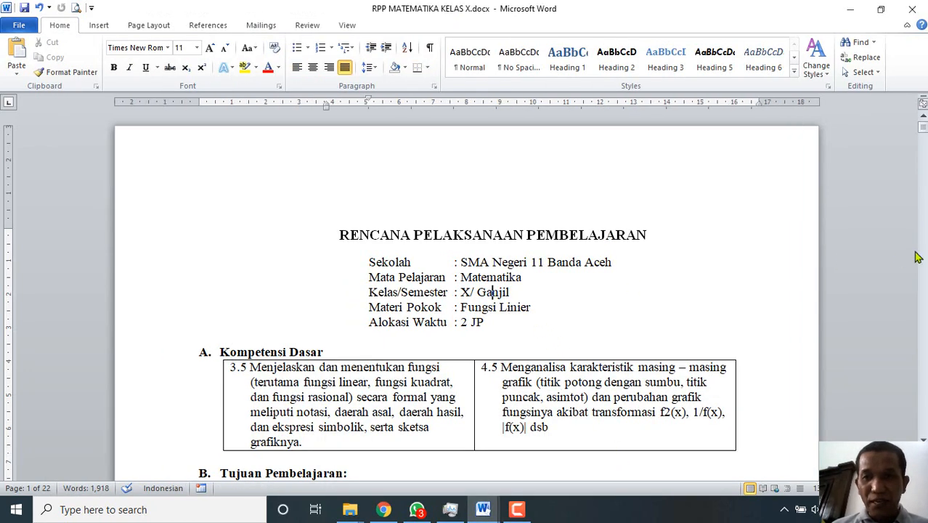
# Push the second lesson plan onto a new page with blank lines below the first signature block, removing the extra empty line above its title
pyautogui.moveTo(925, 135)
pyautogui.mouseDown()
pyautogui.moveTo(925, 147)
pyautogui.moveTo(924, 127)
pyautogui.moveTo(924, 147)
pyautogui.mouseUp()
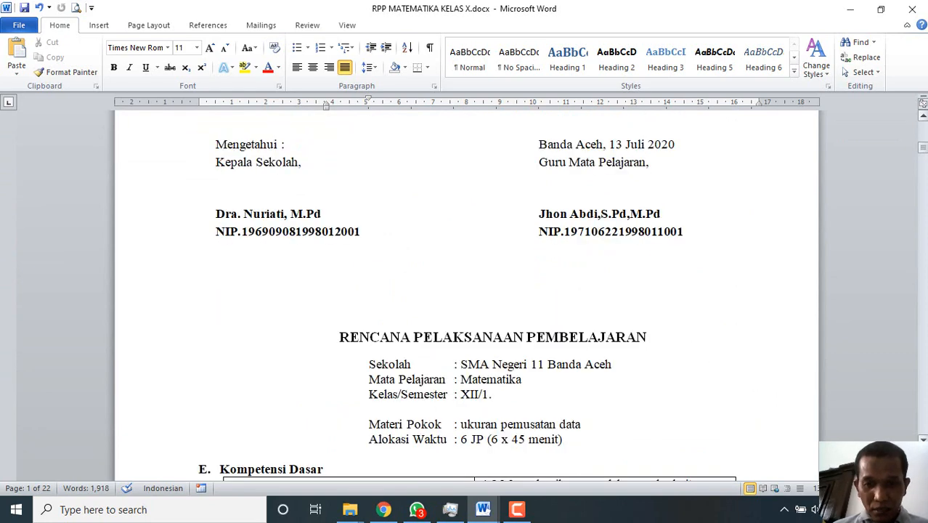
pyautogui.click(501, 321)
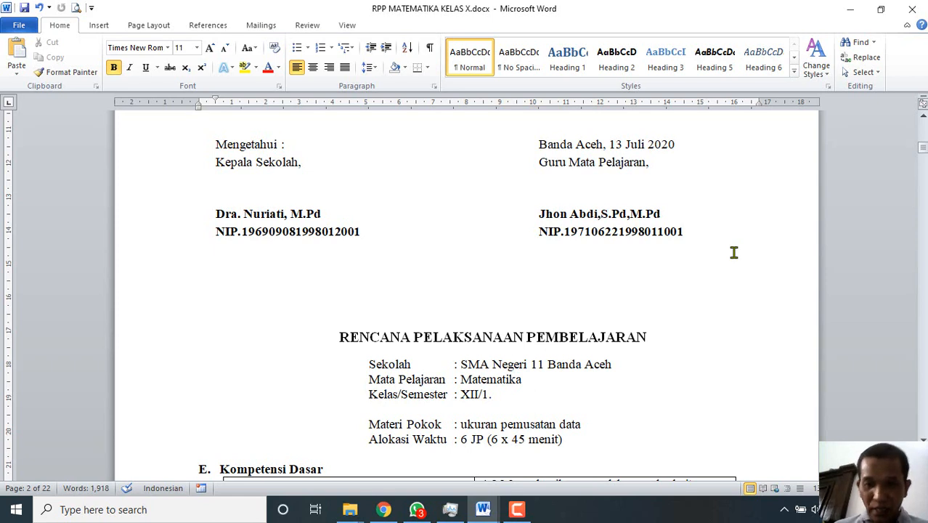
pyautogui.press('Return')
pyautogui.press('Return')
pyautogui.press('Return')
pyautogui.press('Return')
pyautogui.press('Return')
pyautogui.press('Return')
pyautogui.press('Return')
pyautogui.press('Return')
pyautogui.press('Return')
pyautogui.press('Return')
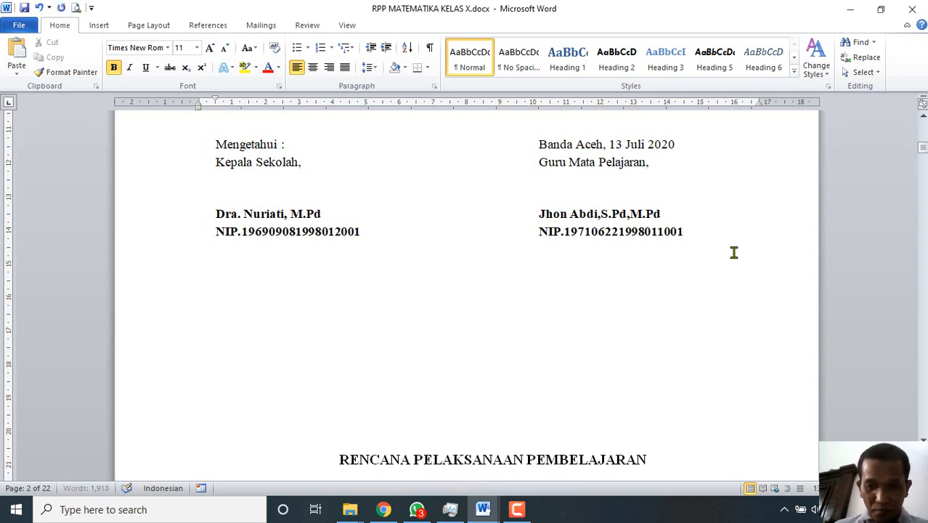
pyautogui.press('Return')
pyautogui.press('Return')
pyautogui.press('Return')
pyautogui.press('Return')
pyautogui.press('Return')
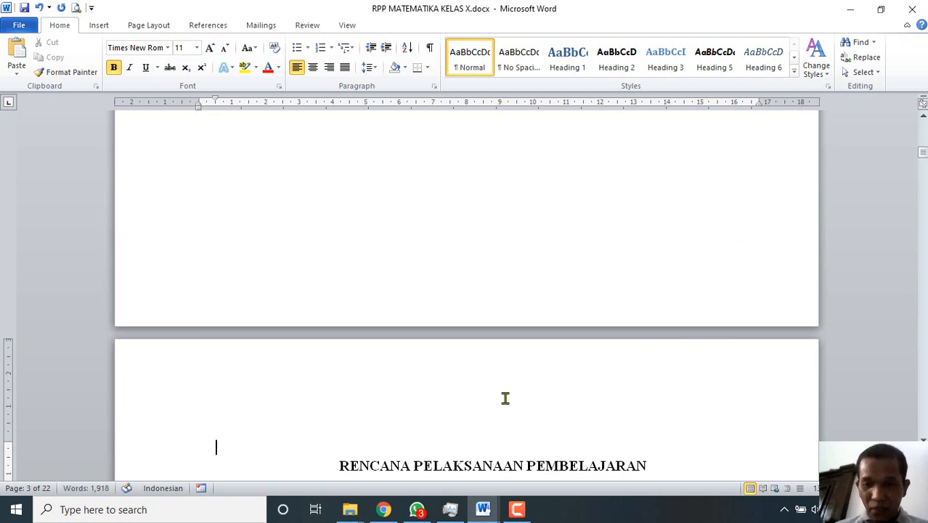
pyautogui.press('Delete')
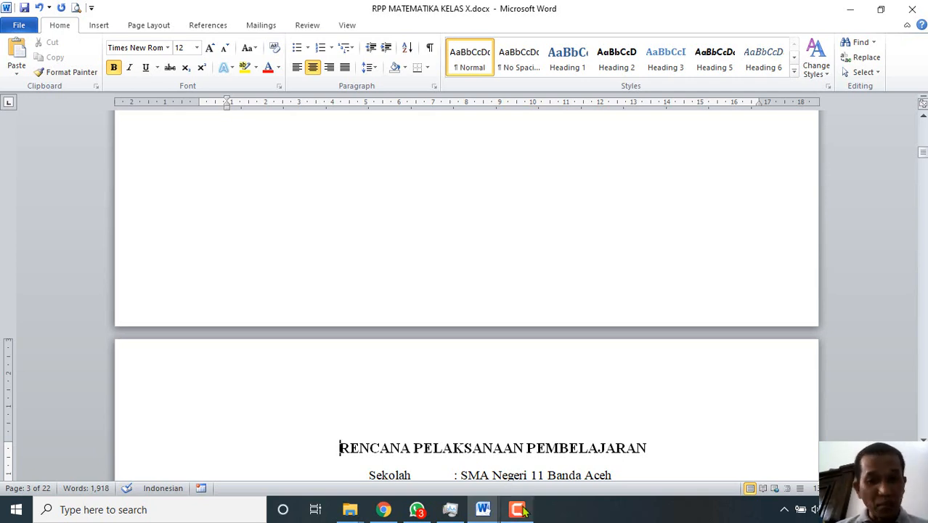
pyautogui.moveTo(524, 512)
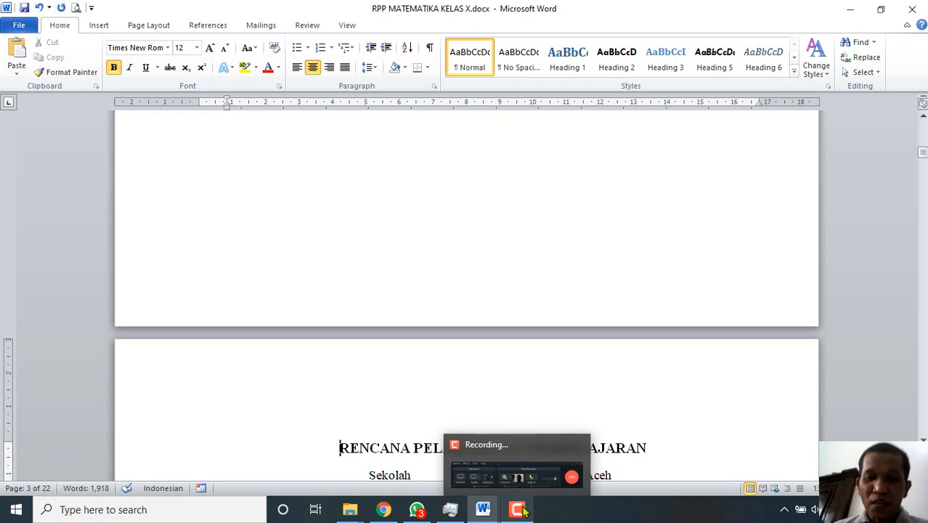
pyautogui.click(520, 510)
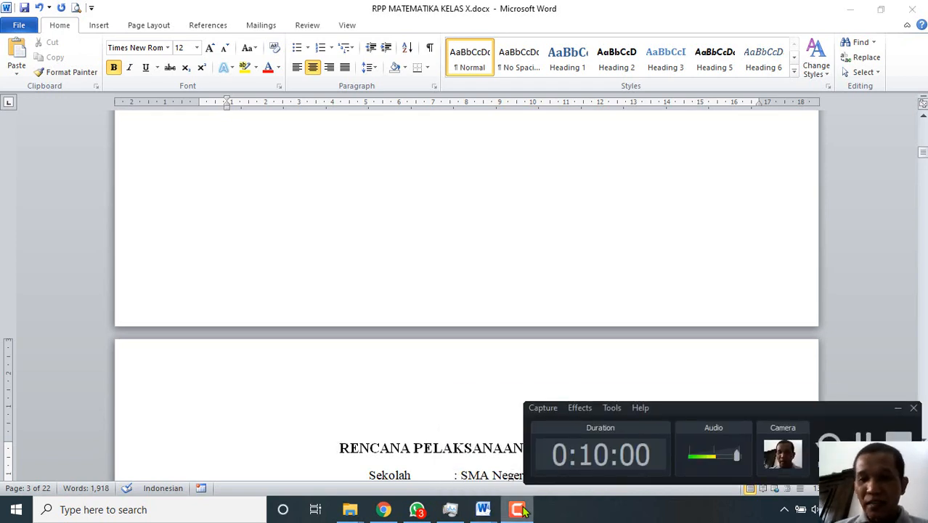